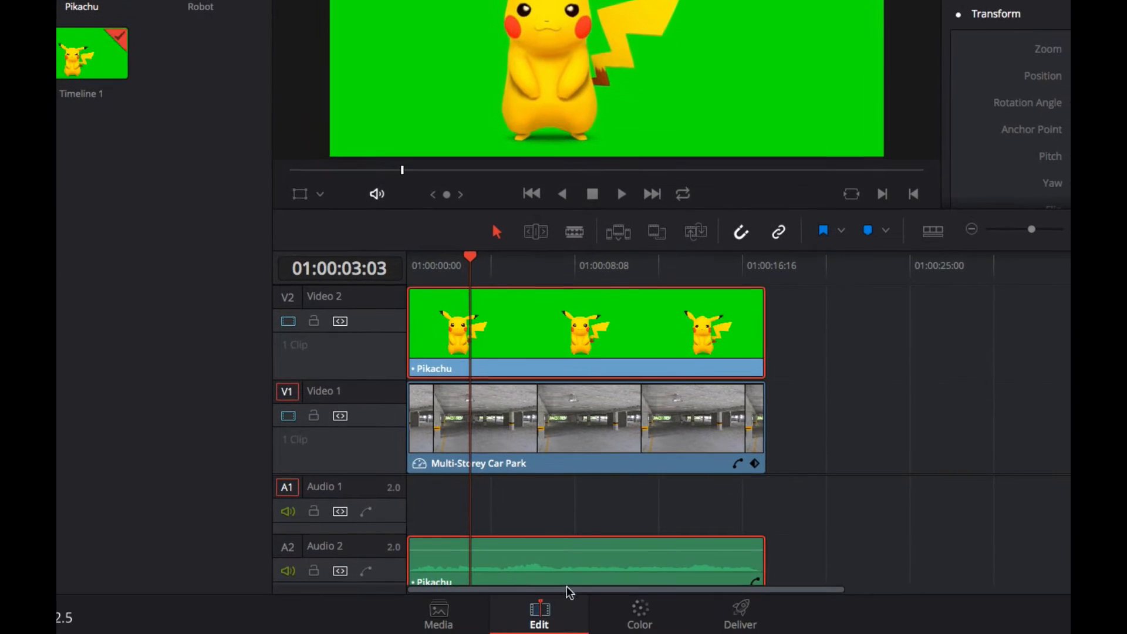
- Open the Pikachu clip for colour grading and add a serial node after node 01
click(643, 615)
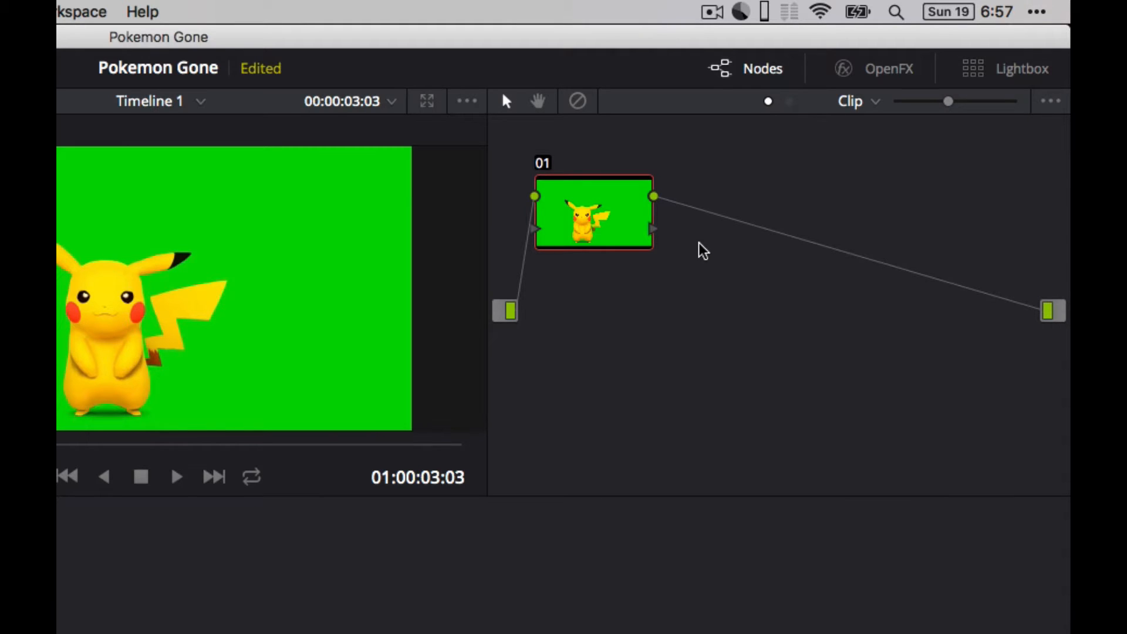
click(111, 13)
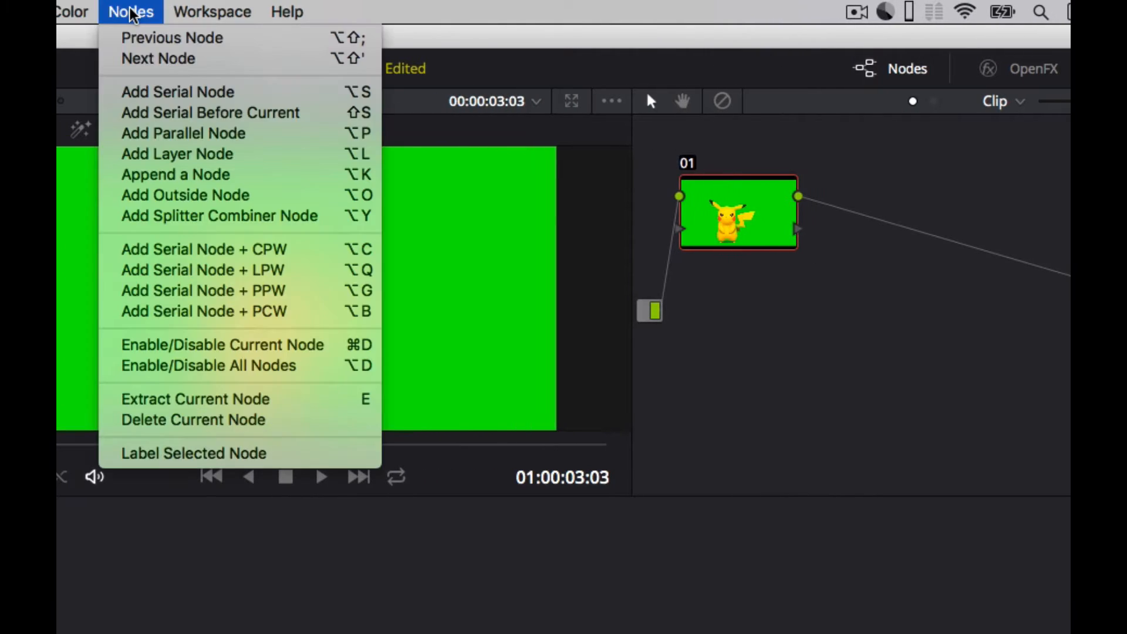
click(214, 93)
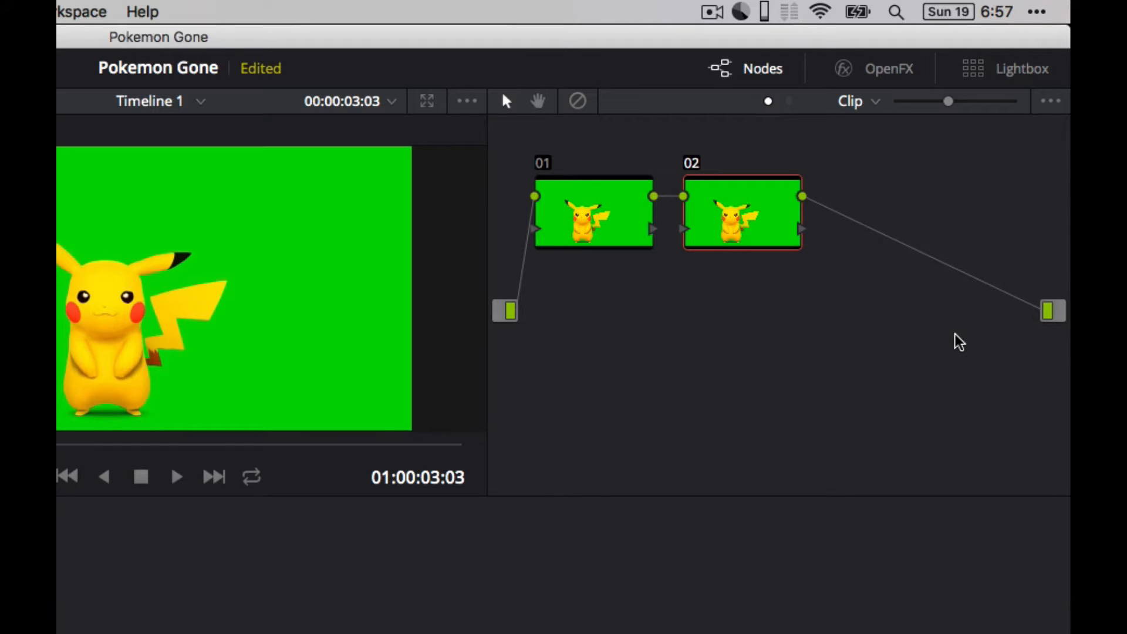
- Add an alpha output to the node graph and connect node 02's key output to it
right_click(844, 320)
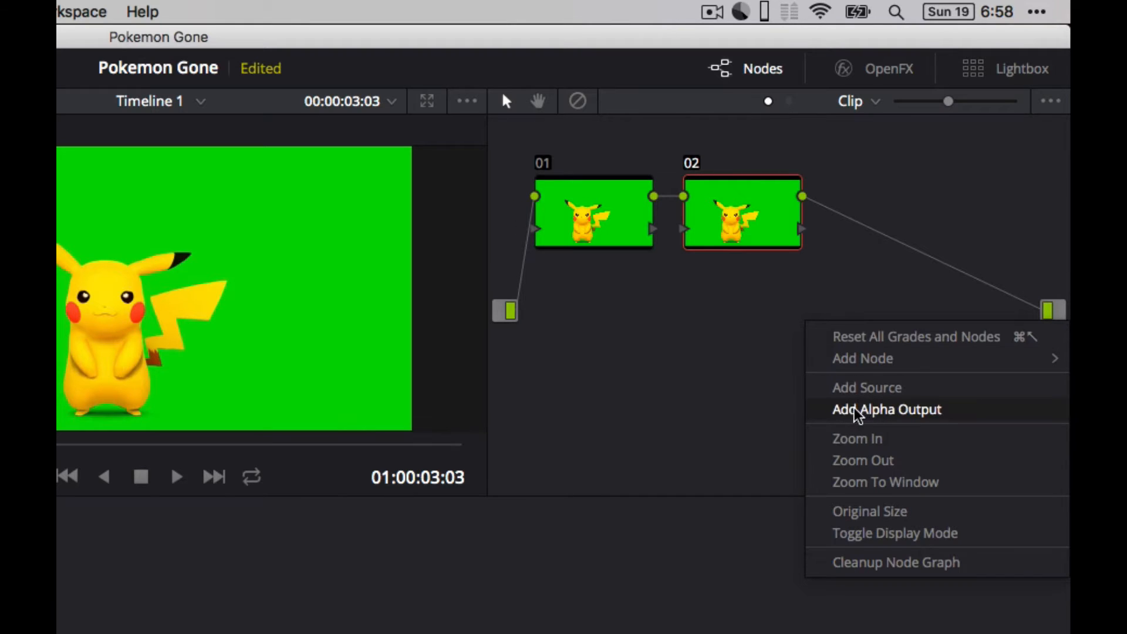
click(957, 415)
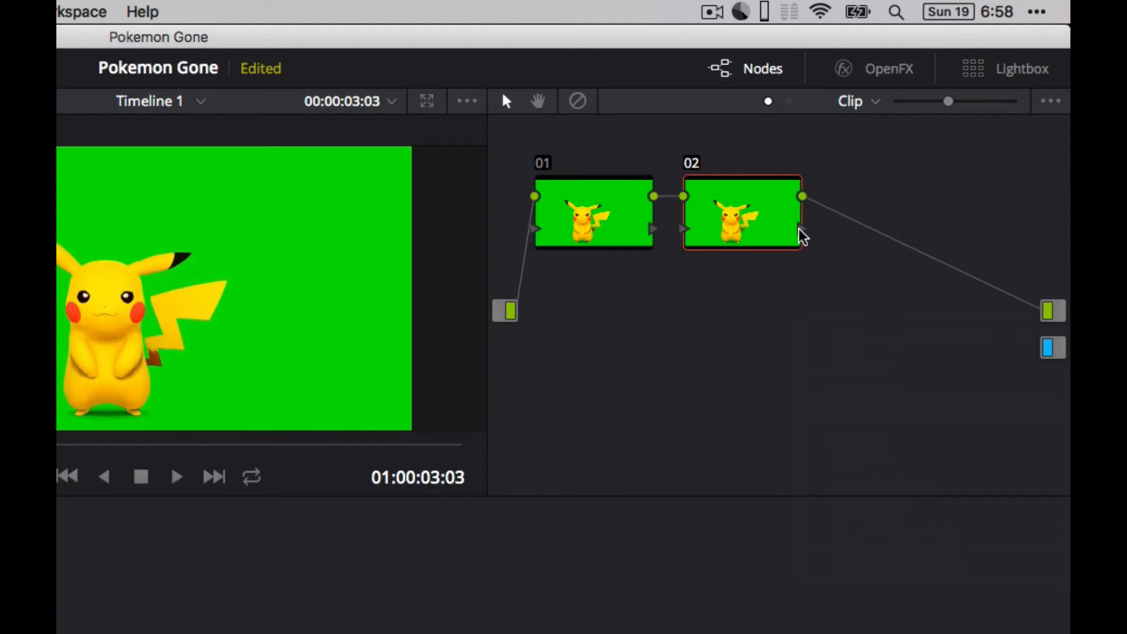
drag(801, 235, 1045, 349)
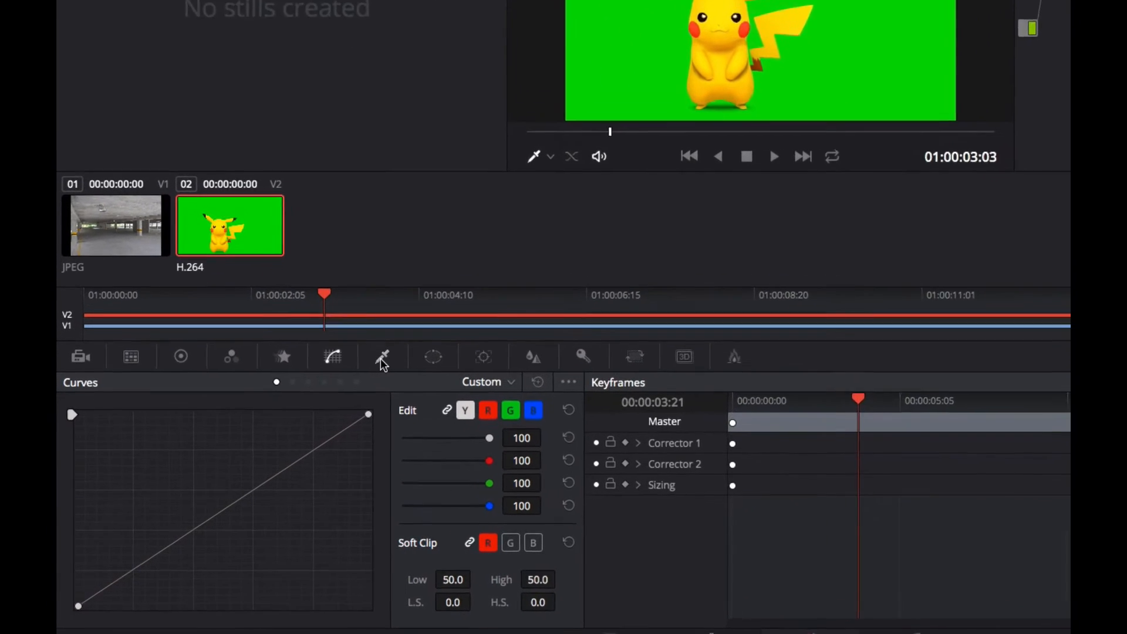
- Sample the green background beside Pikachu with the 3D qualifier and invert the qualifier key so the background is removed
click(408, 343)
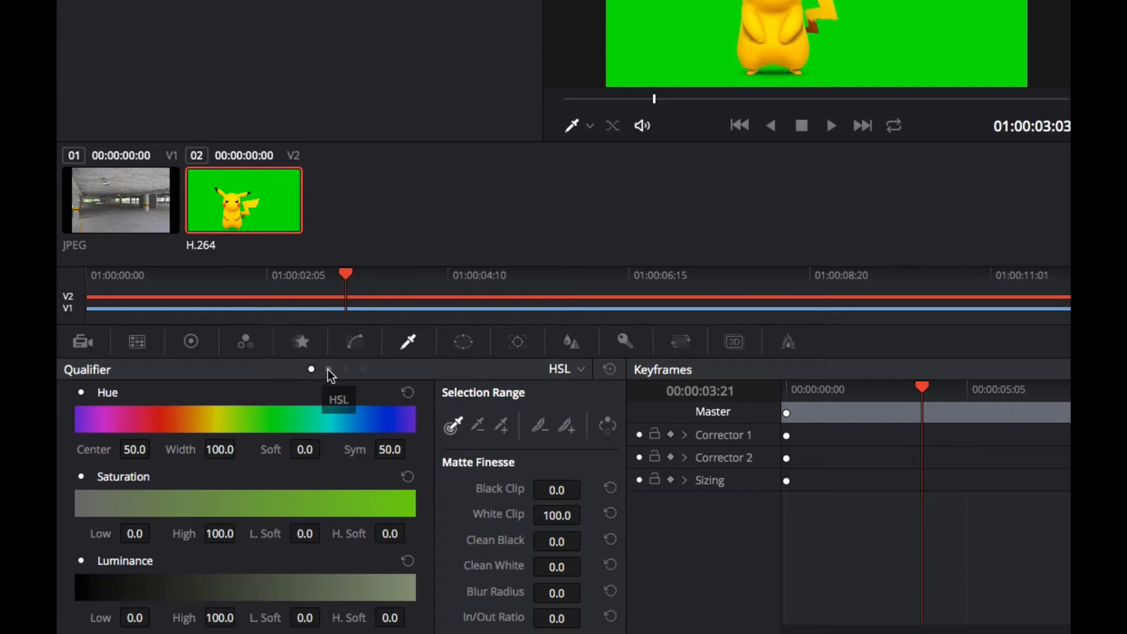
click(363, 369)
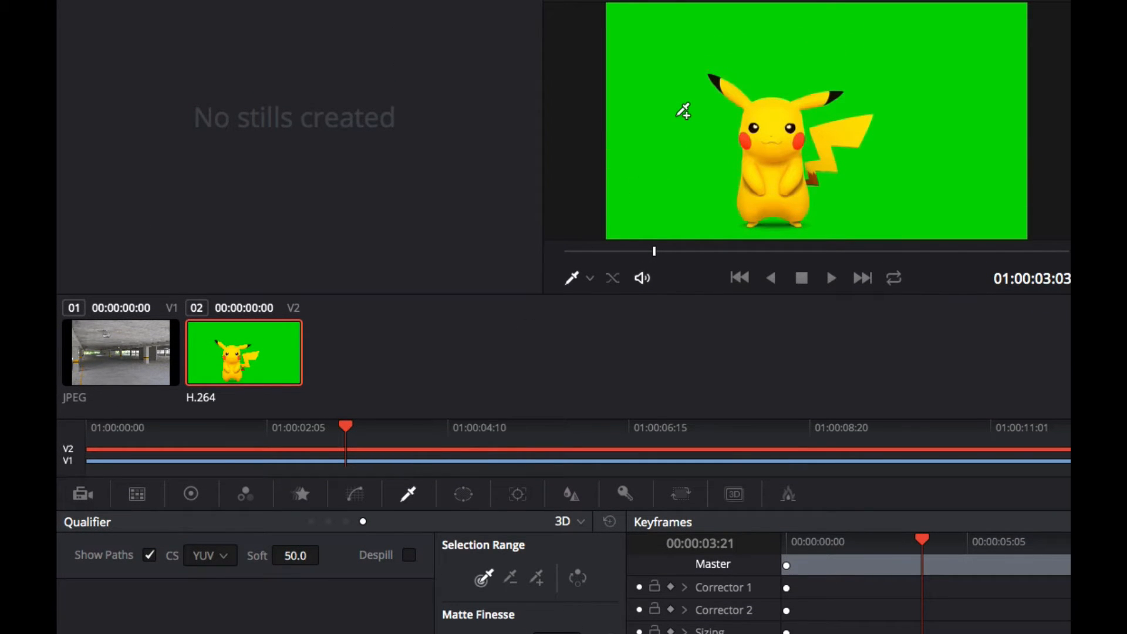
mouse_move(679, 116)
mouse_down()
mouse_move(627, 122)
mouse_move(623, 175)
mouse_move(651, 204)
mouse_move(693, 154)
mouse_move(697, 115)
mouse_move(679, 117)
mouse_up()
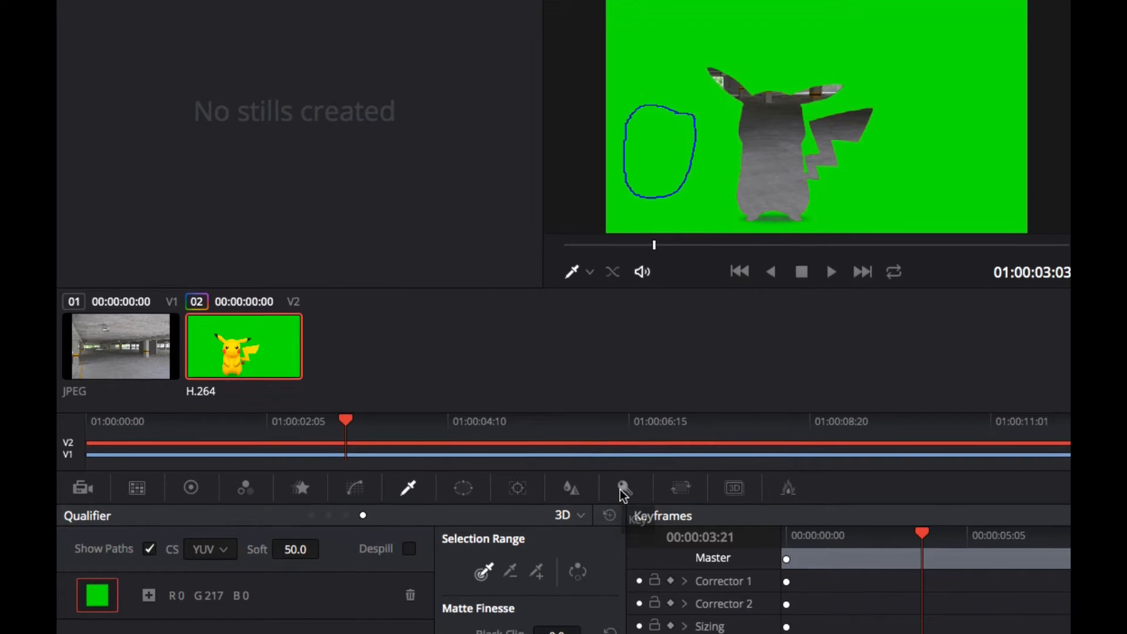
click(624, 494)
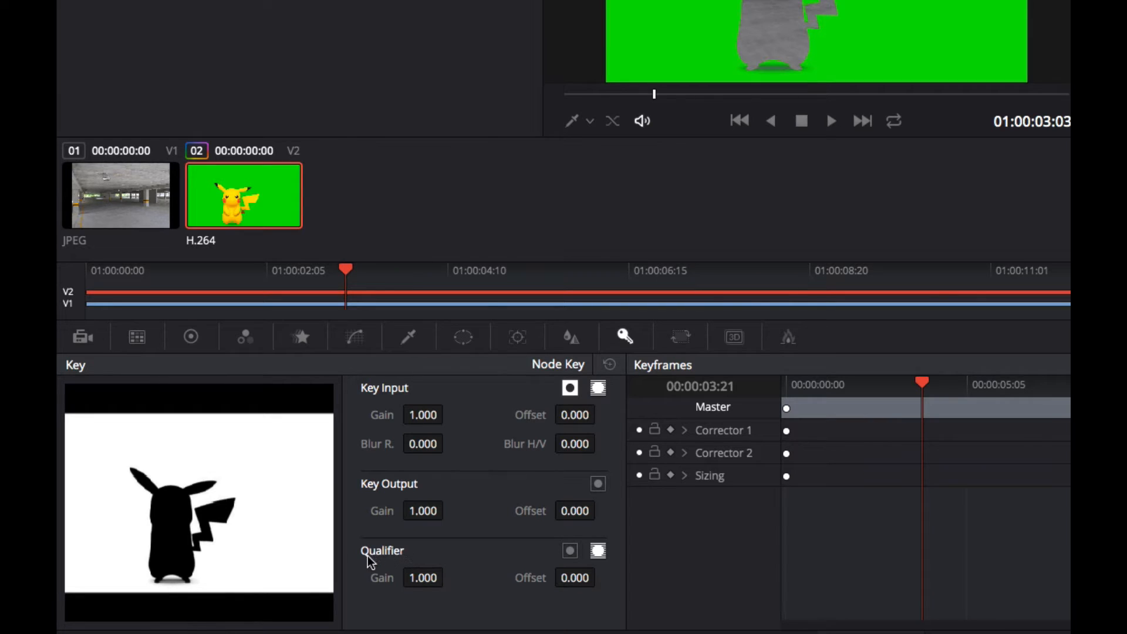
click(570, 551)
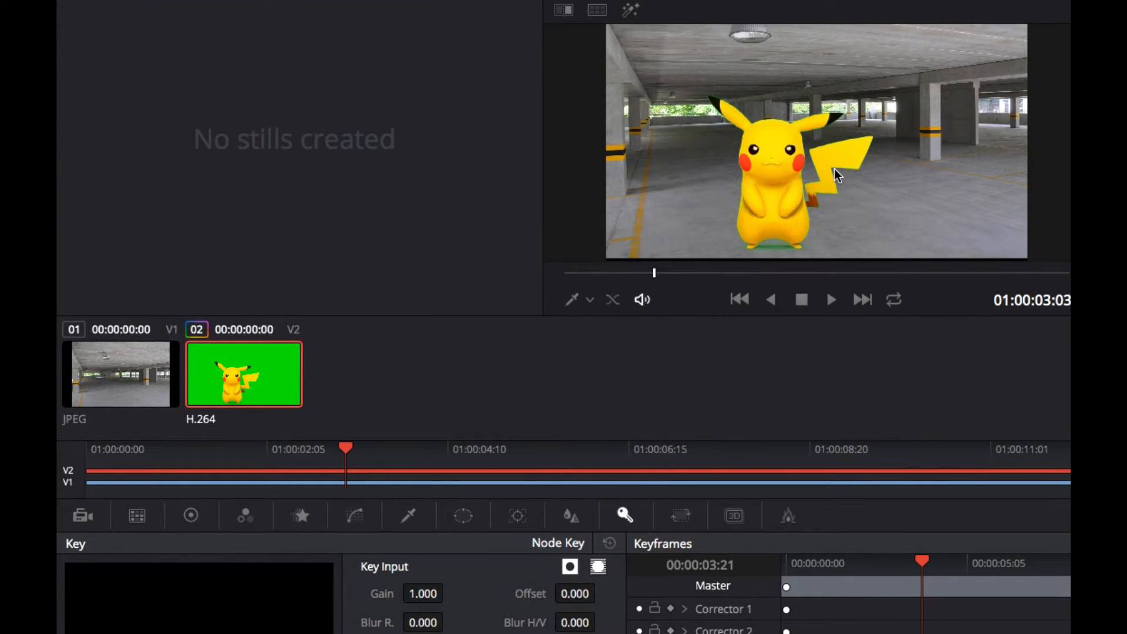
- Refine the green edges of the key by setting the In/Out Ratio to 54.9 and the Blur Radius to 11.3
scroll(829, 145, up, 5)
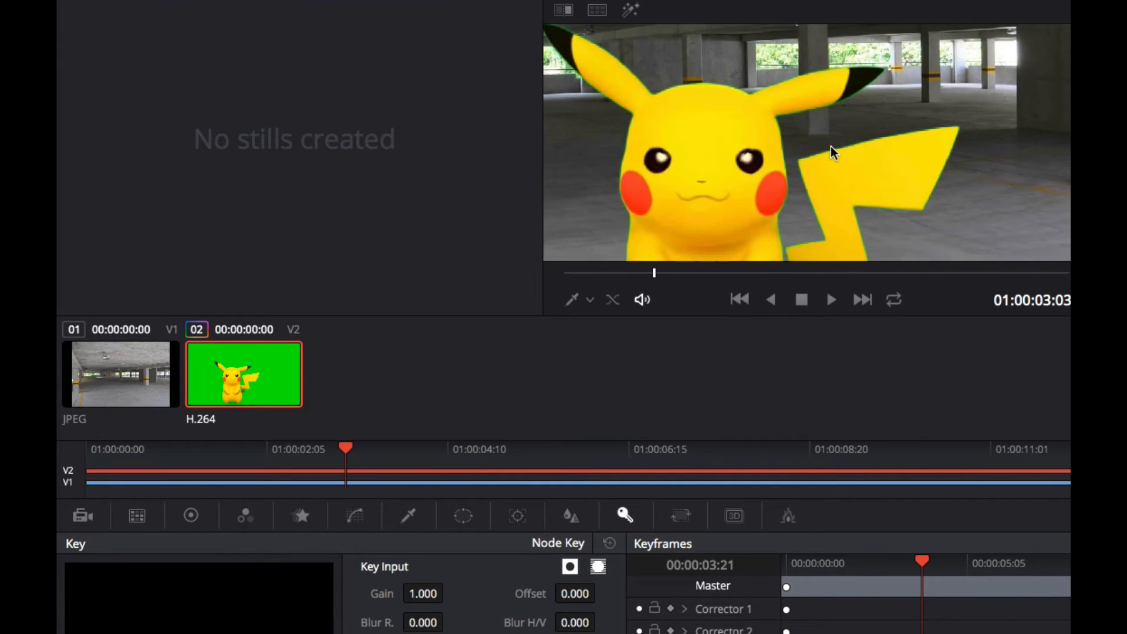
scroll(833, 149, up, 3)
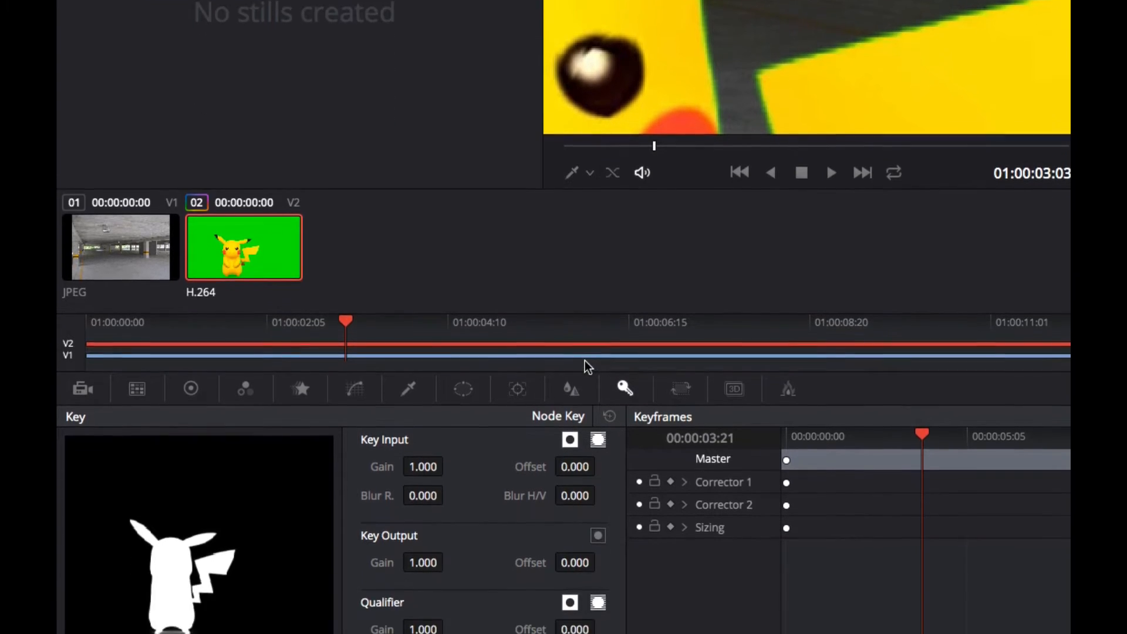
click(409, 515)
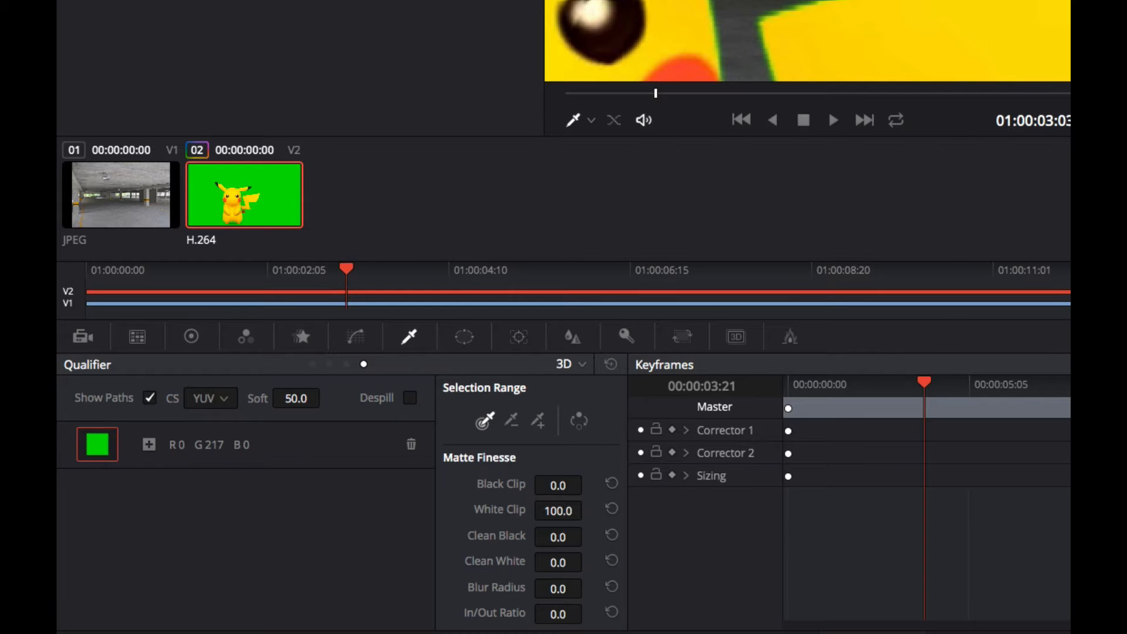
drag(558, 614, 569, 614)
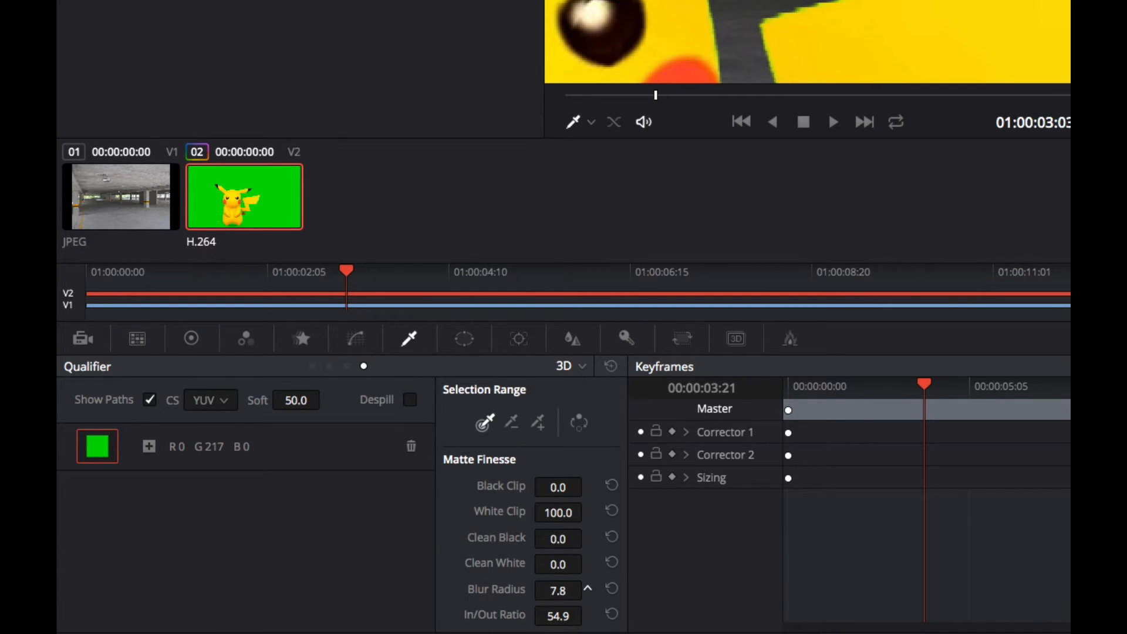
drag(558, 591, 593, 590)
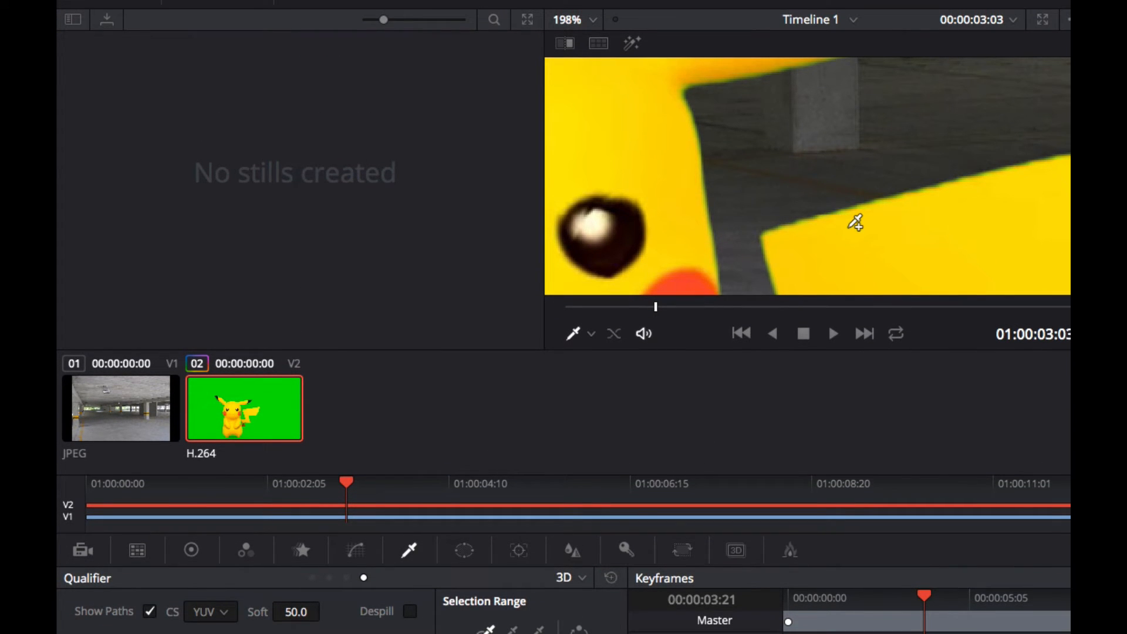
scroll(745, 253, up, 2)
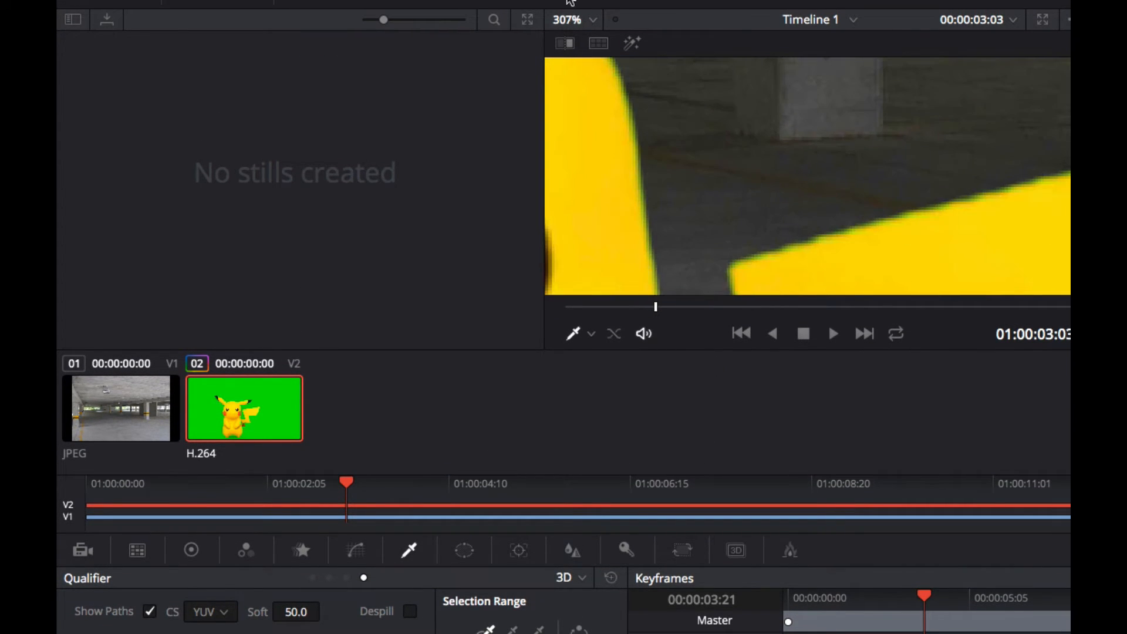
- Reduce the Input Sizing zoom until the Pikachu clip fills about a quarter of the frame's width
click(569, 25)
click(586, 41)
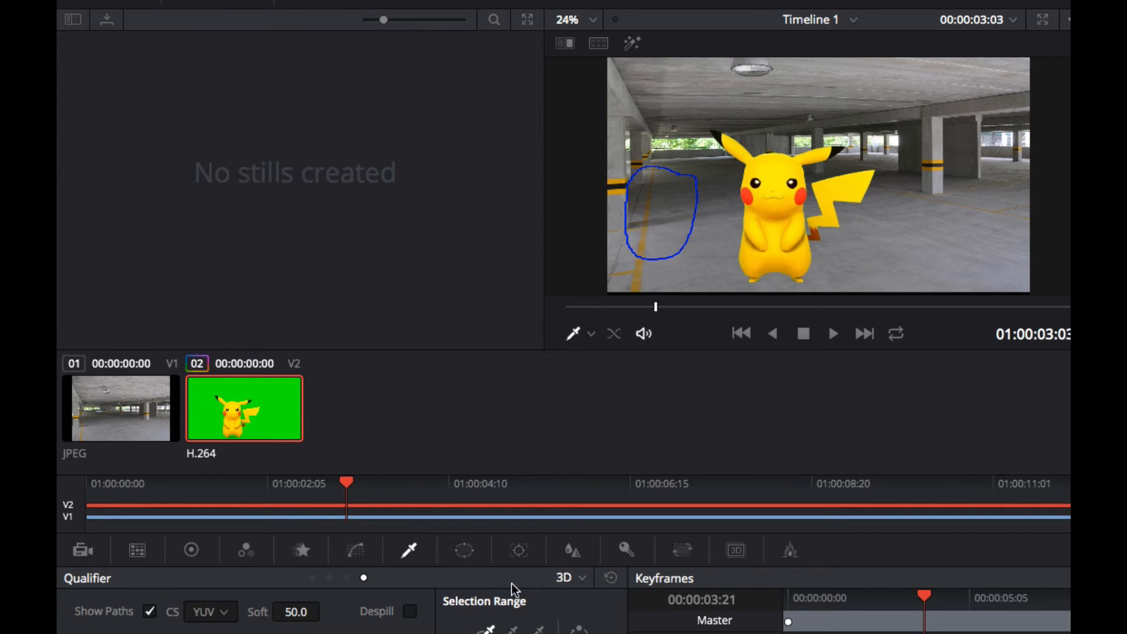
click(684, 551)
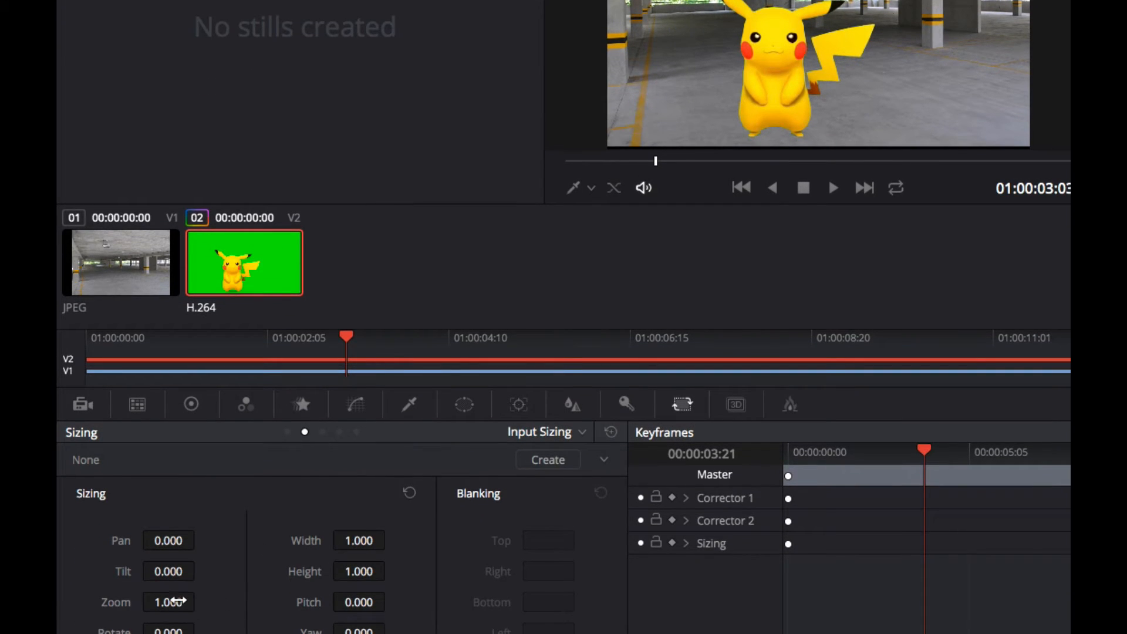
drag(176, 602, 82, 602)
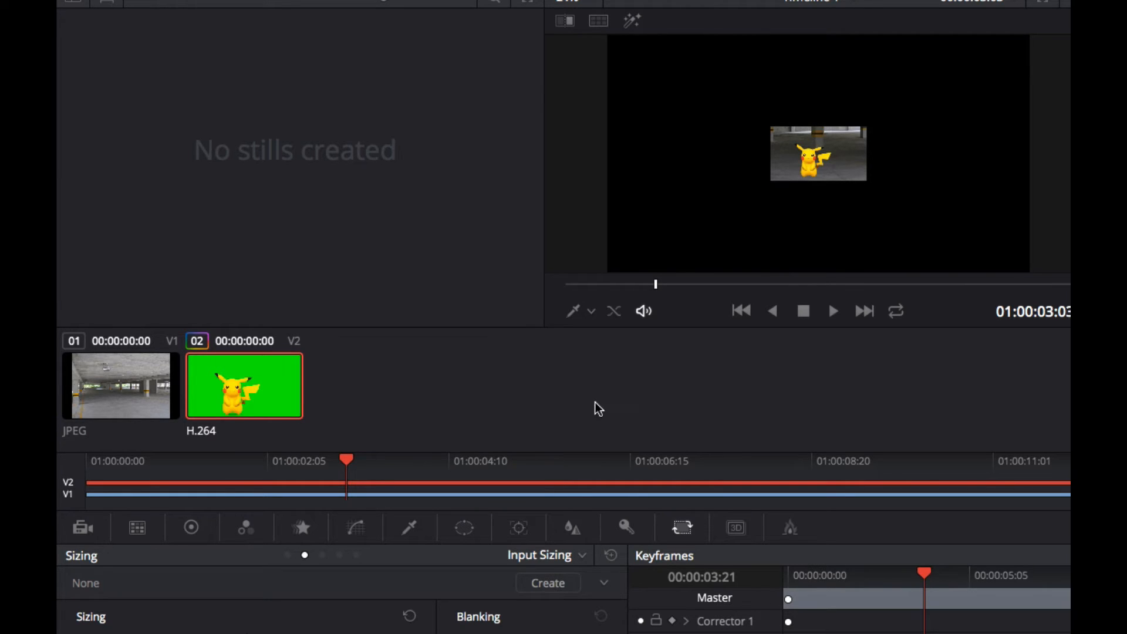
- Enable a rectangular power window and reshape its corners to enclose Pikachu completely, including ears, feet and tail
click(470, 536)
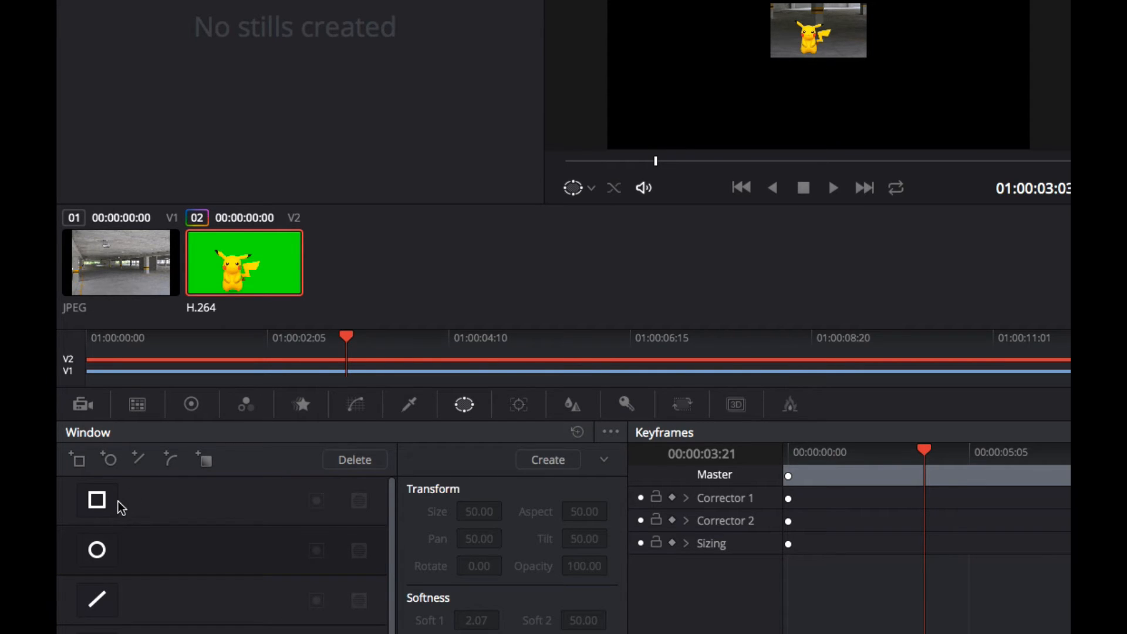
click(97, 503)
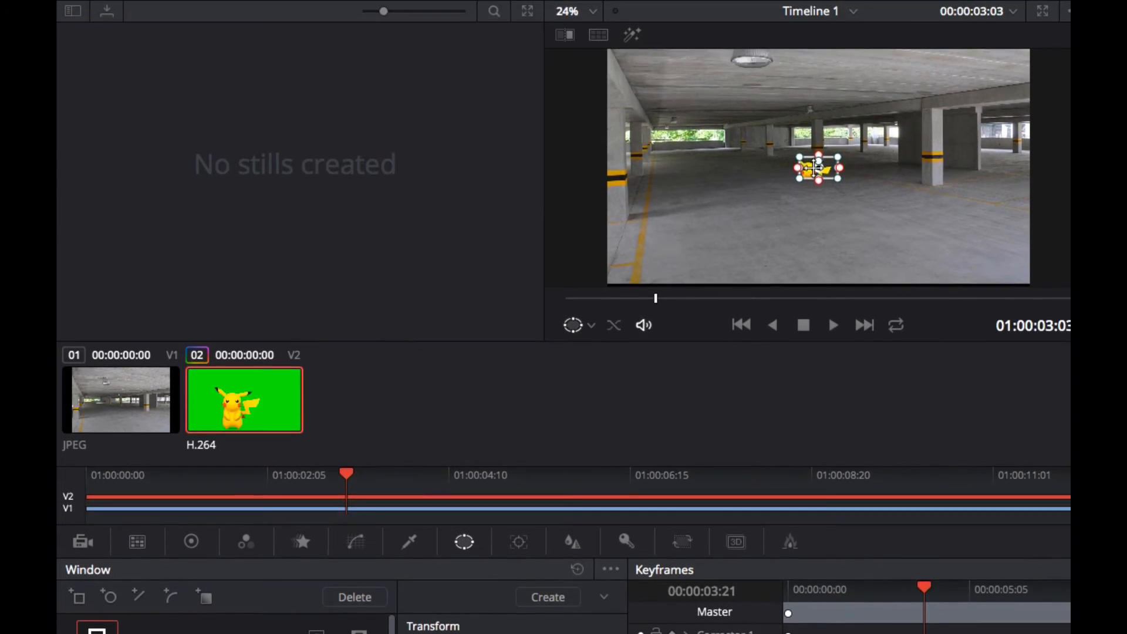
scroll(815, 31, down, 5)
scroll(815, 168, up, 8)
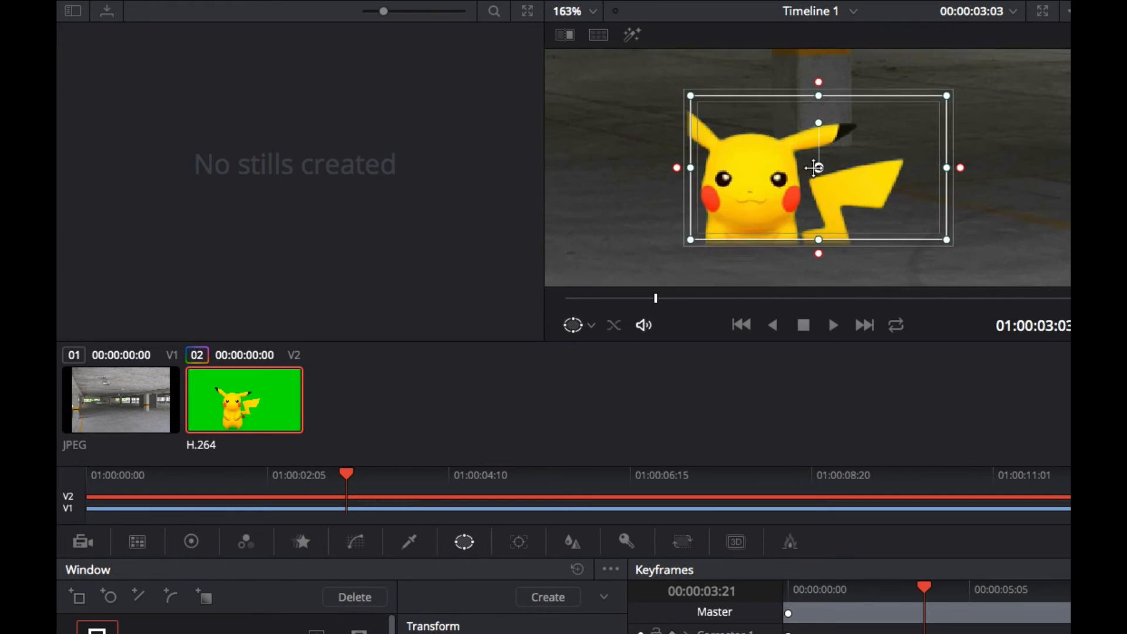
scroll(814, 168, down, 4)
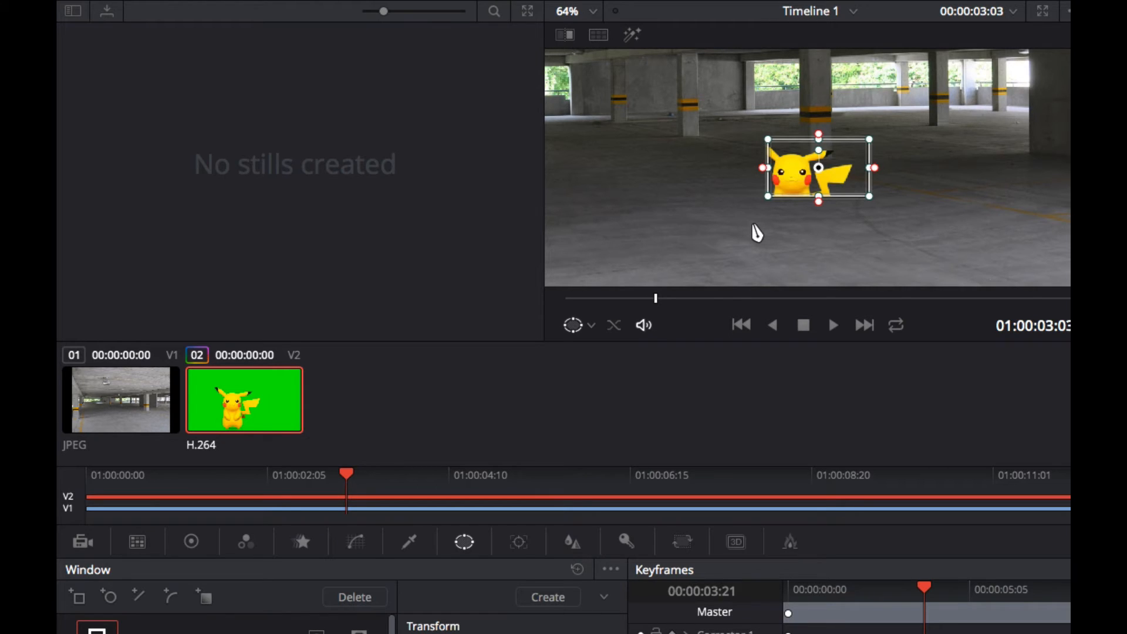
drag(768, 197, 749, 242)
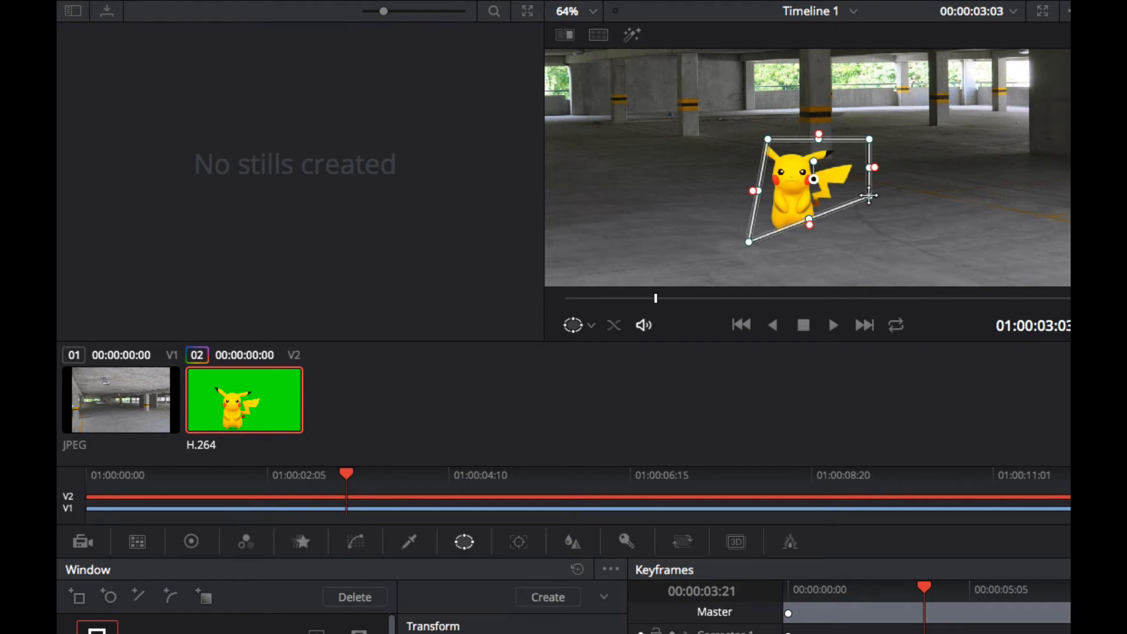
drag(869, 195, 870, 240)
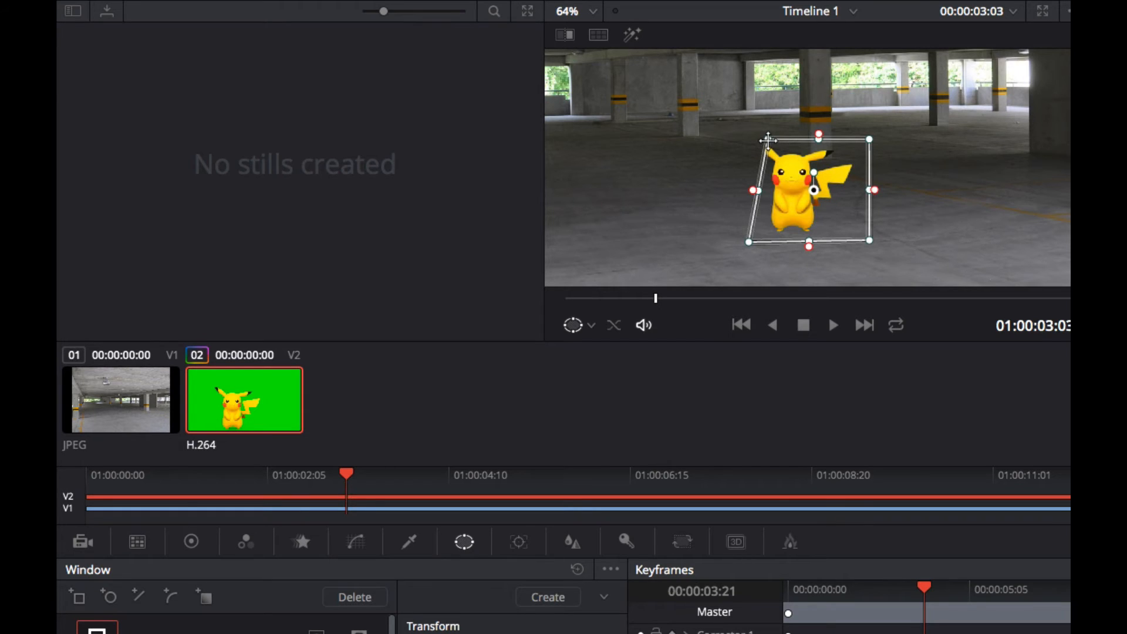
drag(767, 141, 744, 133)
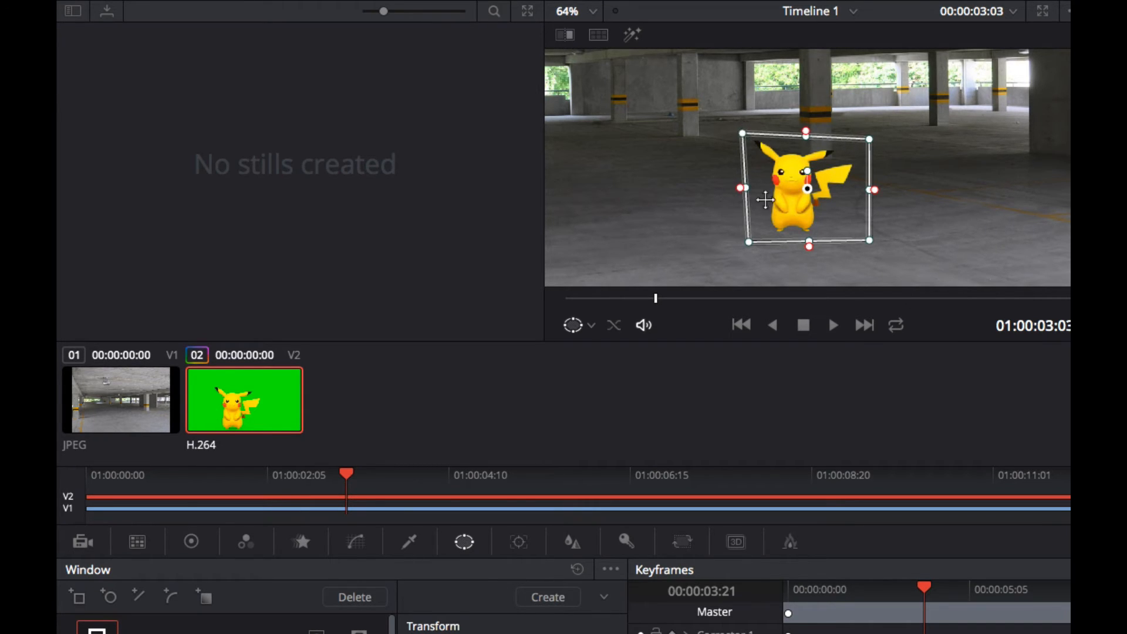
drag(750, 241, 746, 235)
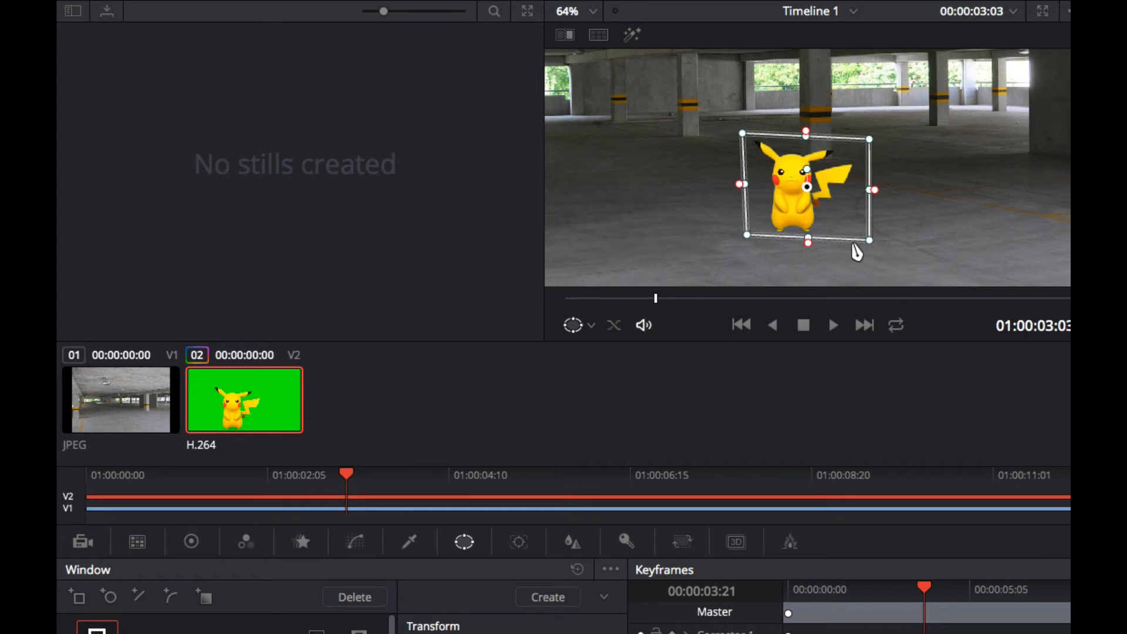
drag(870, 242, 865, 236)
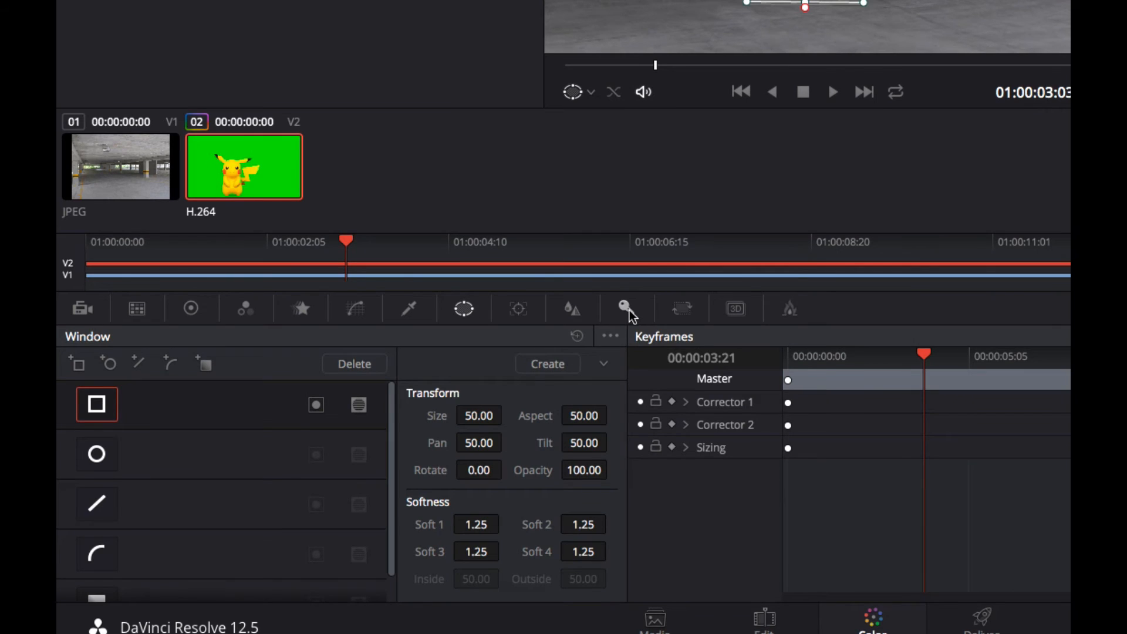
- Review the node's key and 3D qualifier settings, and check the whole composited frame
click(627, 312)
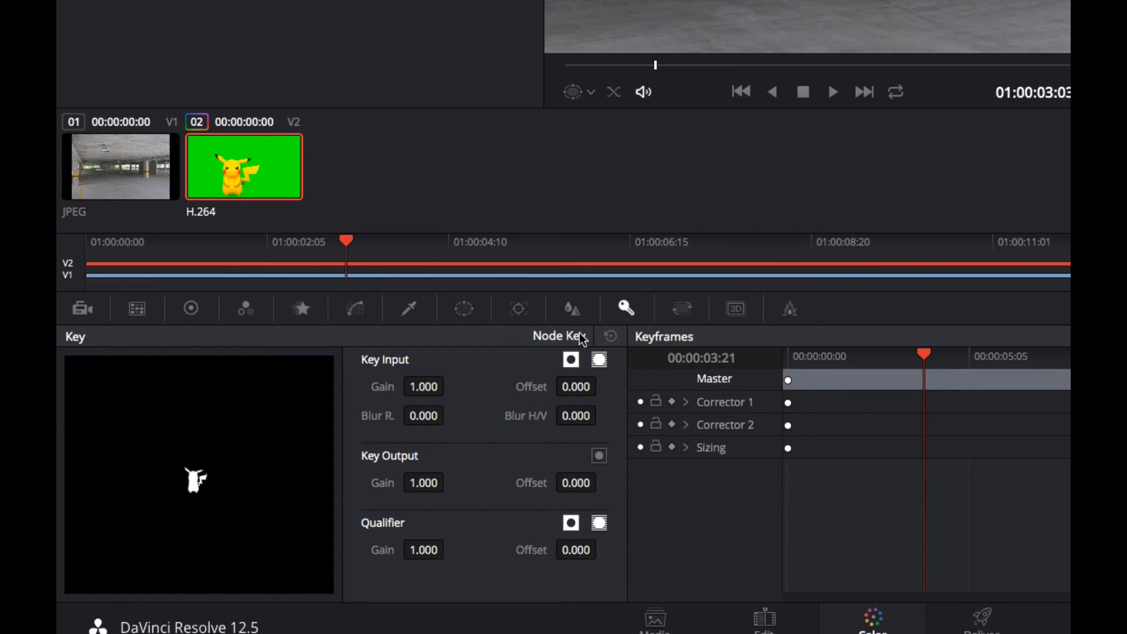
click(409, 309)
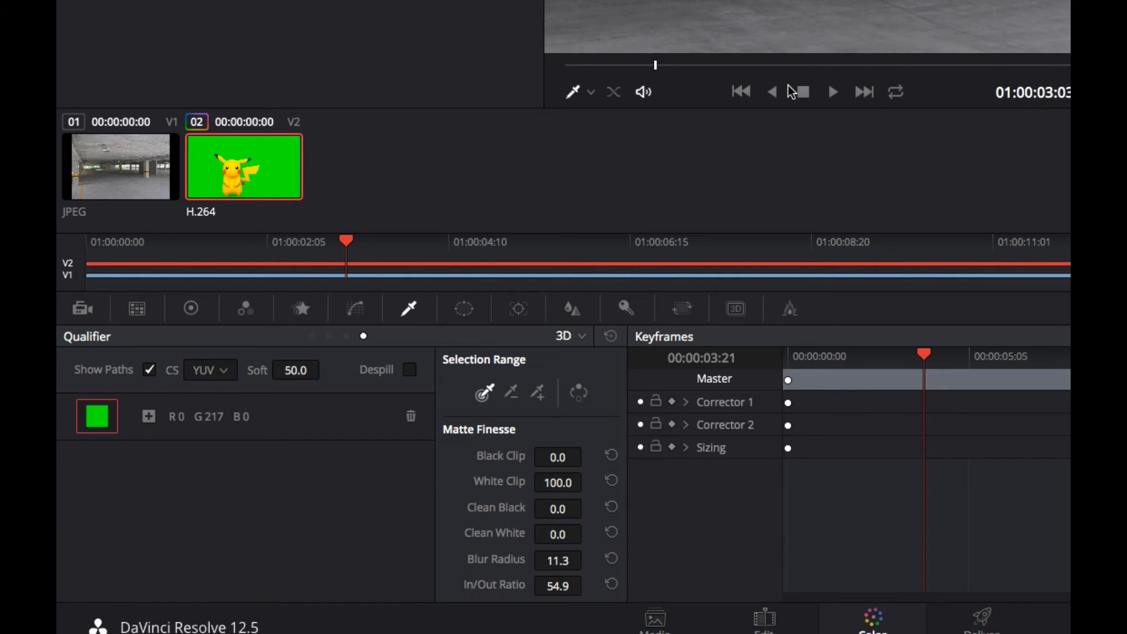
click(506, 43)
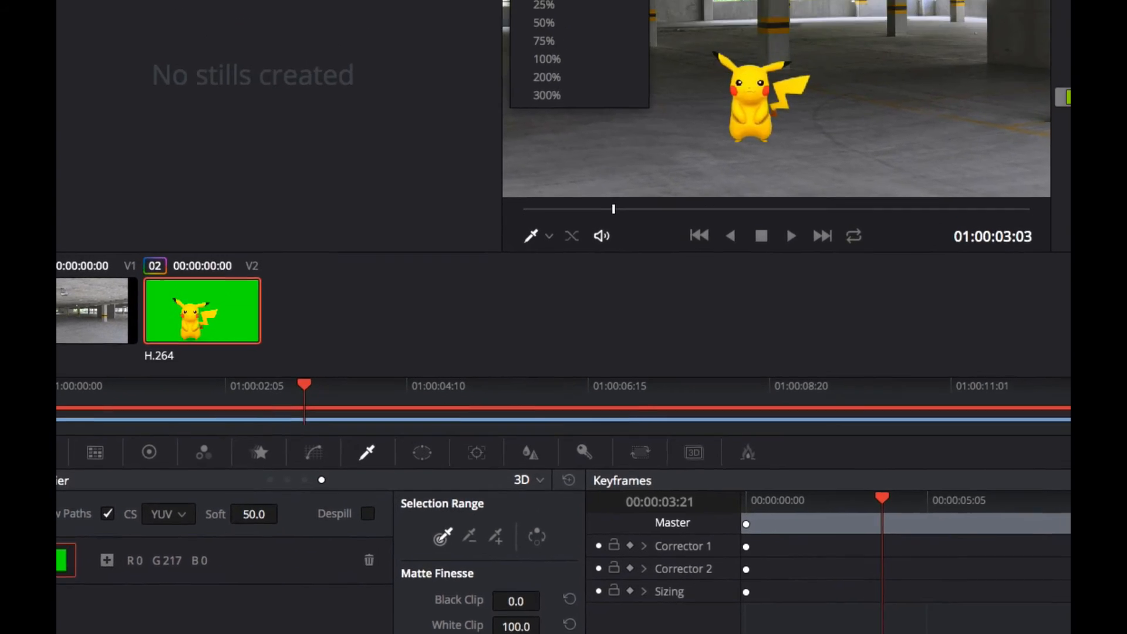
click(508, 68)
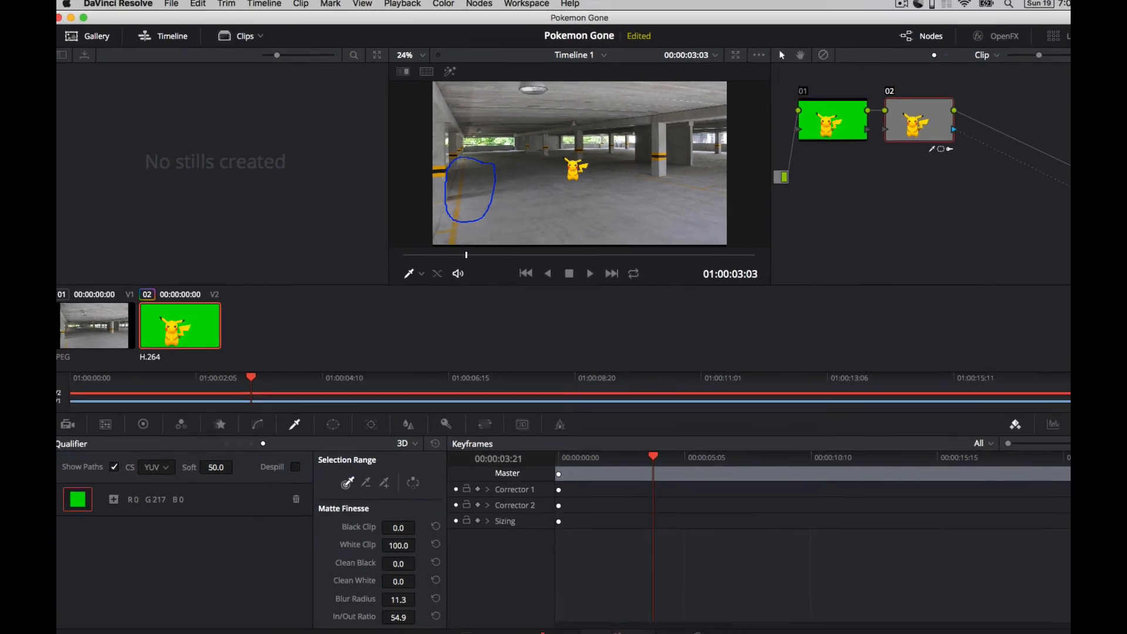
- Return to the edit timeline and place the Robot clip on a new Video 3 track above Pikachu, ending together with it
click(527, 622)
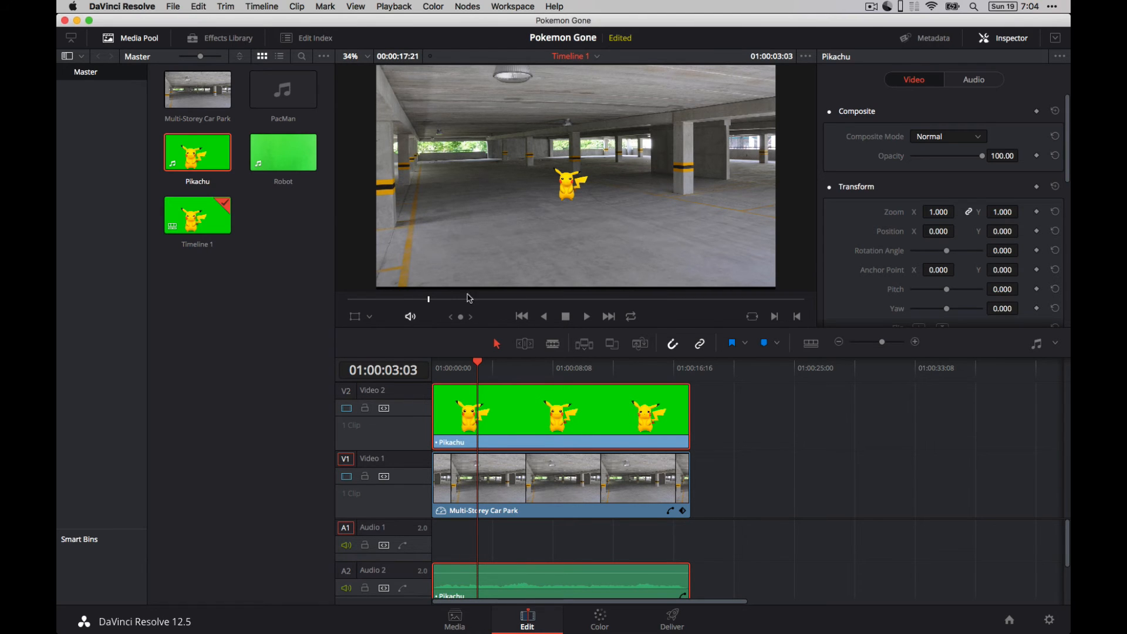
drag(283, 152, 594, 348)
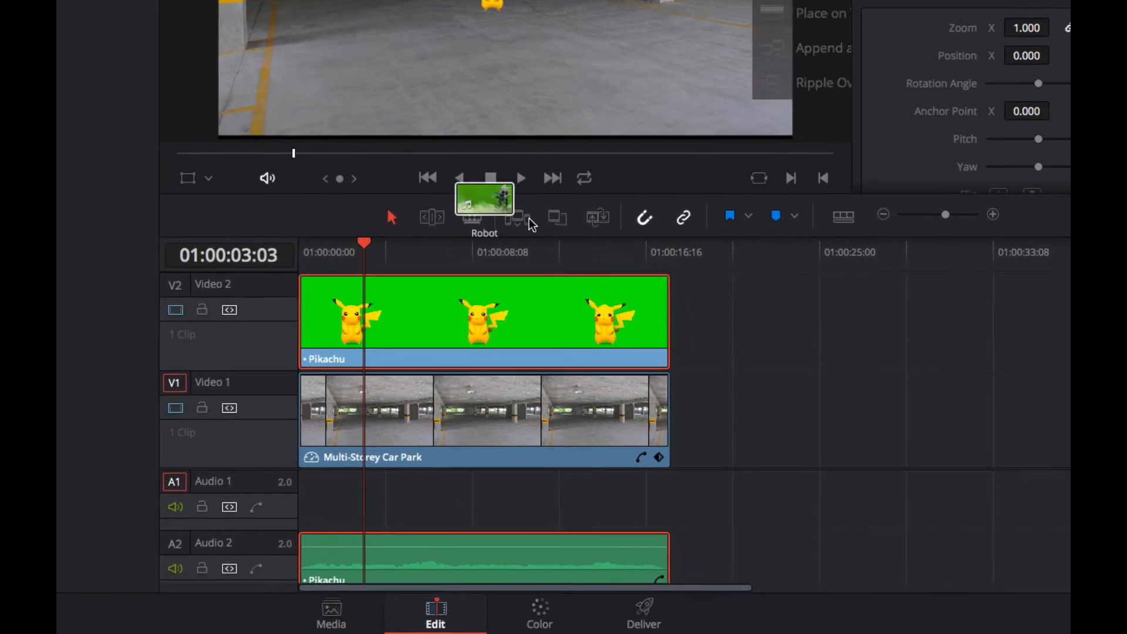
drag(532, 225, 458, 288)
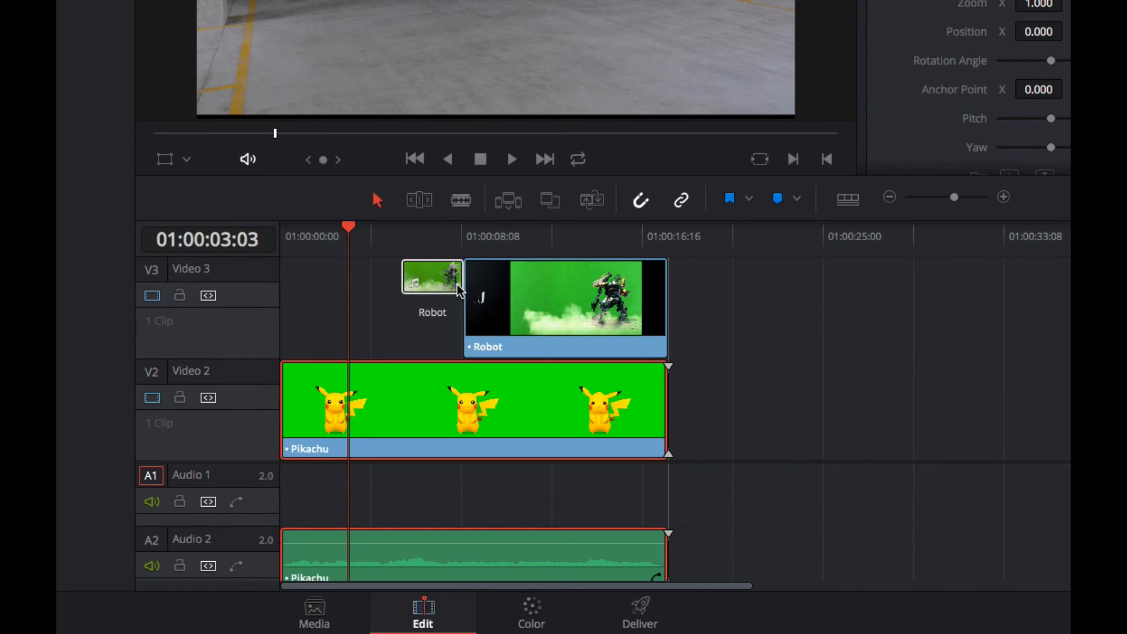
drag(458, 289, 458, 289)
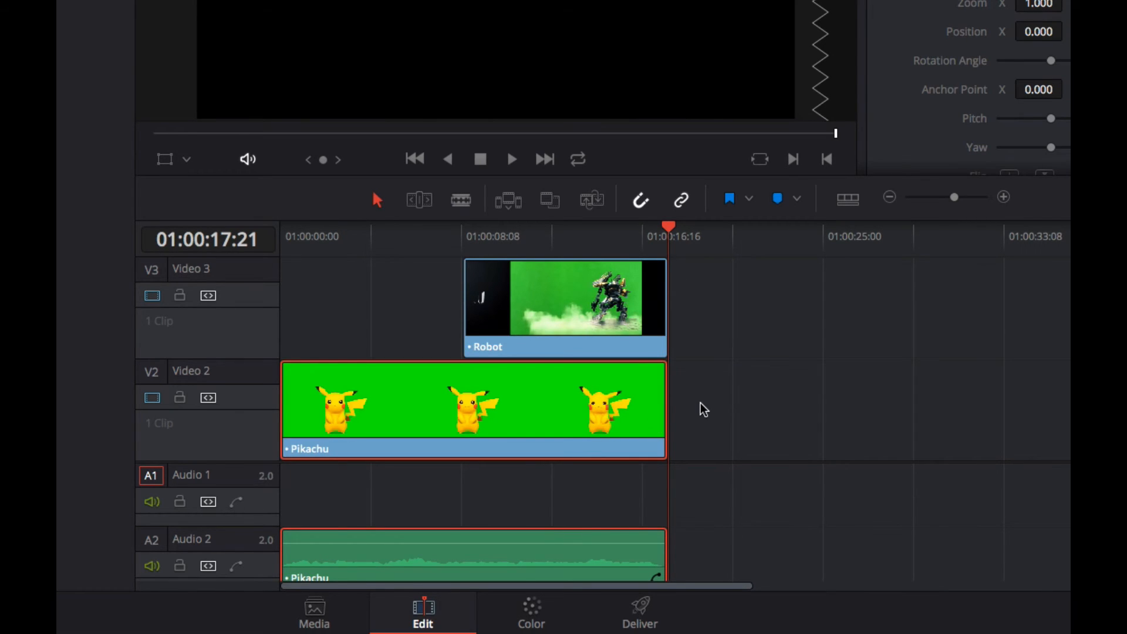
- Check the timeline's audio tracks and delete the empty Audio 1 track
scroll(704, 410, down, 2)
scroll(604, 501, down, 3)
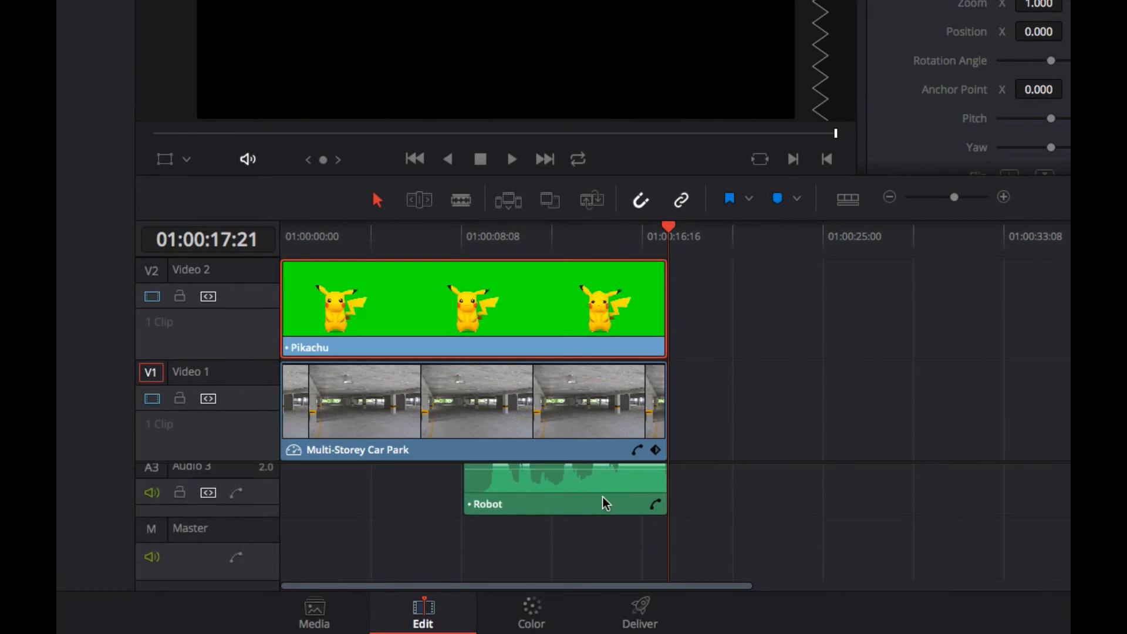
scroll(604, 497, right, 1)
scroll(603, 498, down, 1)
scroll(605, 499, right, 1)
scroll(637, 511, up, 4)
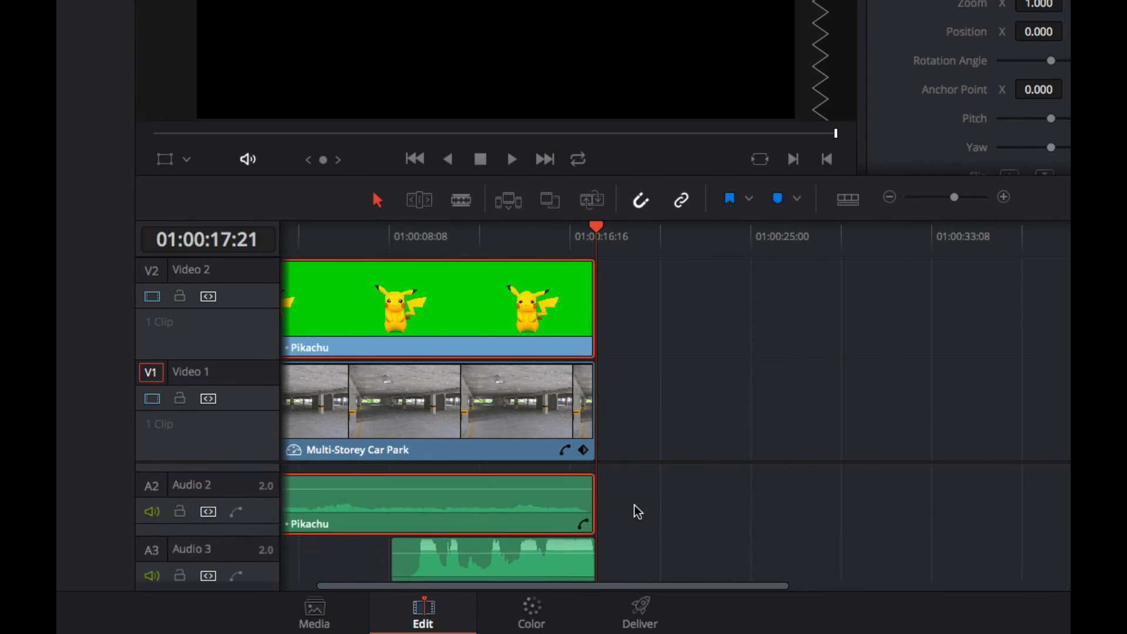
scroll(636, 512, right, 1)
scroll(637, 512, down, 4)
scroll(638, 512, left, 3)
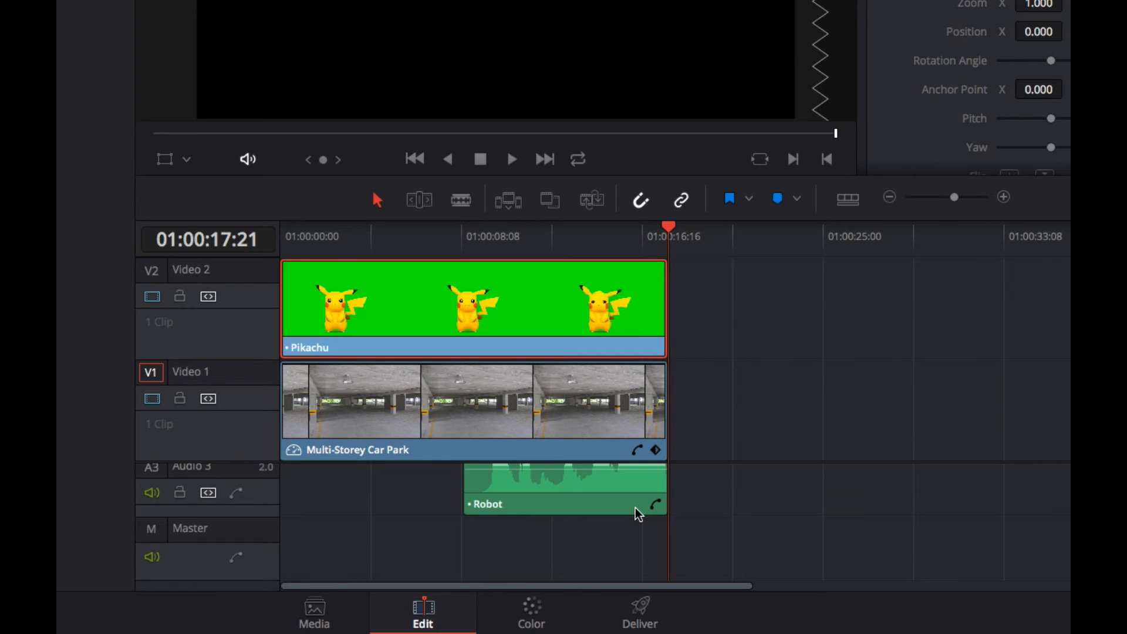
scroll(638, 514, up, 2)
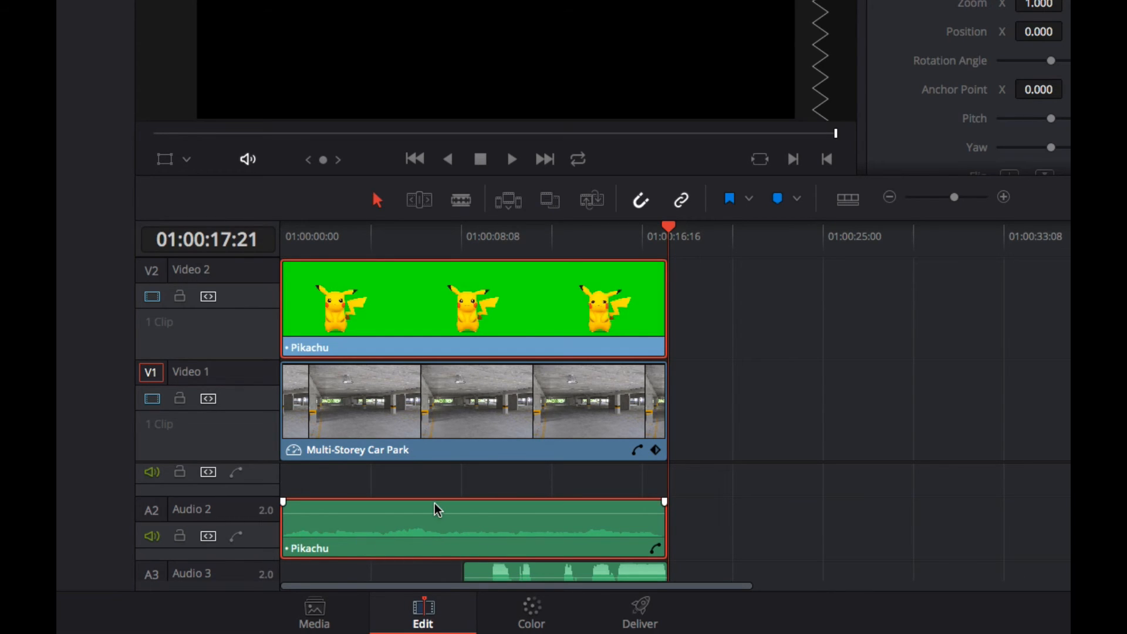
scroll(435, 508, up, 1)
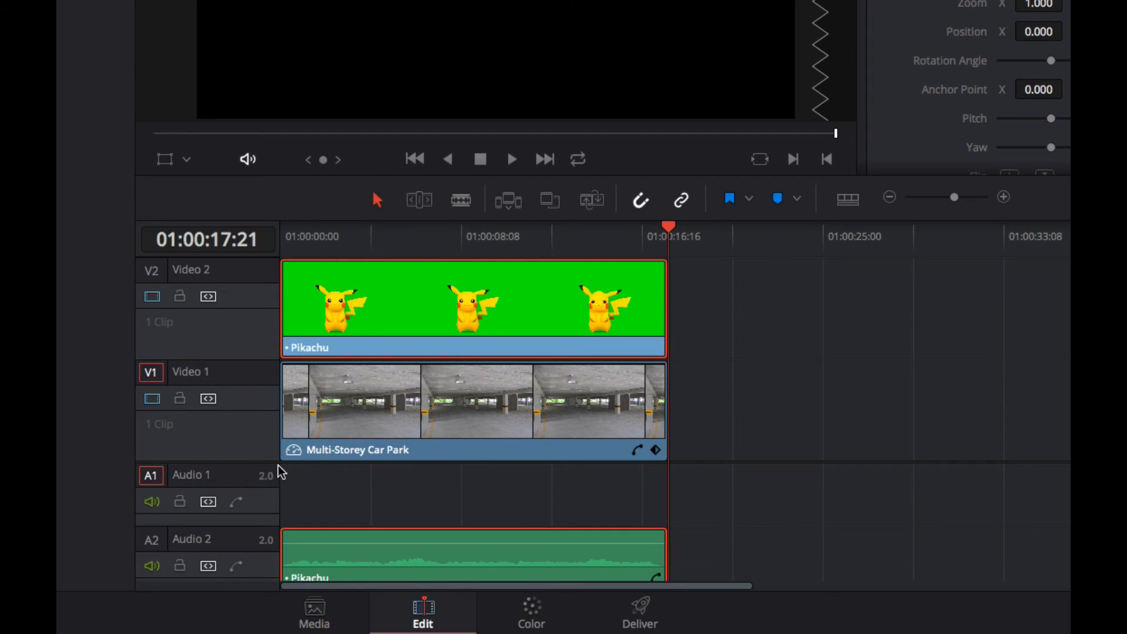
right_click(228, 480)
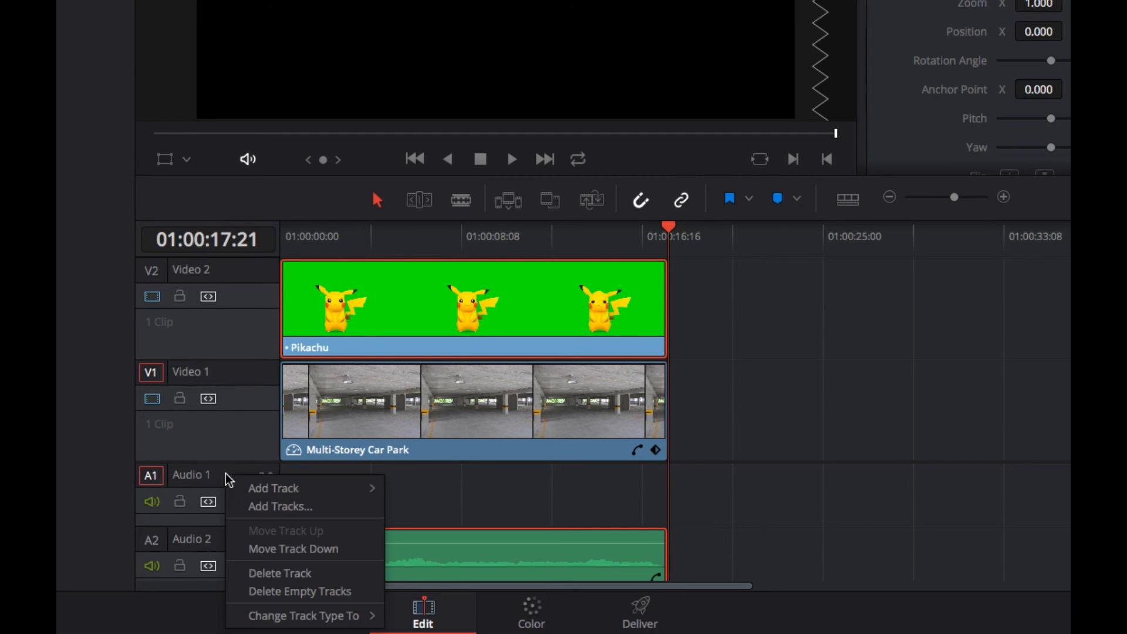
click(287, 574)
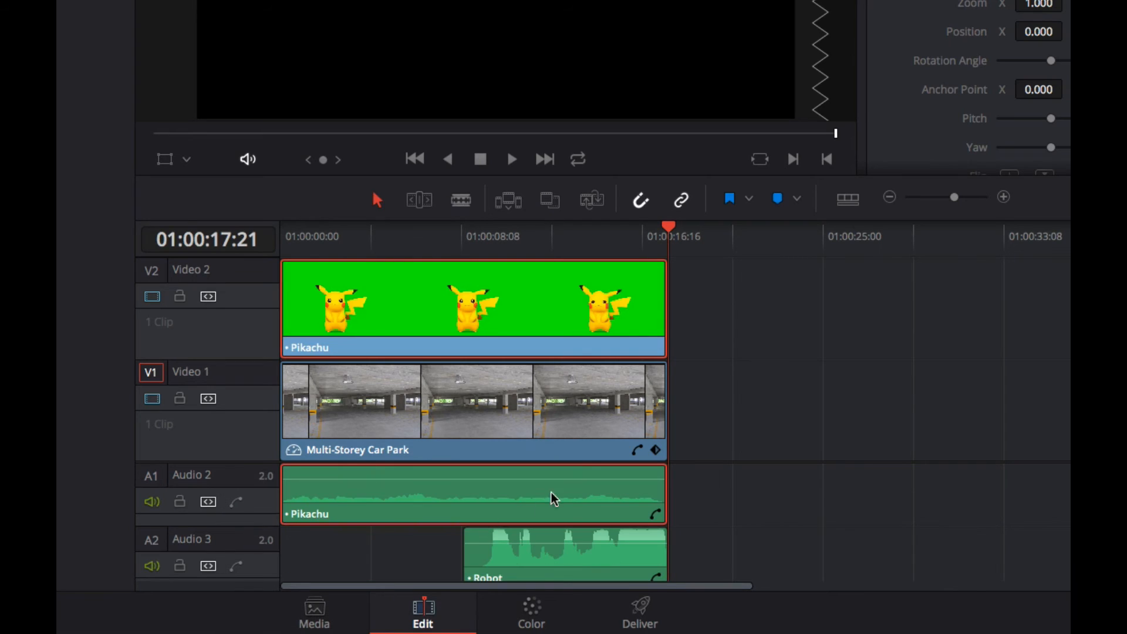
- Select the Robot clip for colour grading and move the playhead to a frame where the whole robot shows
scroll(693, 281, up, 2)
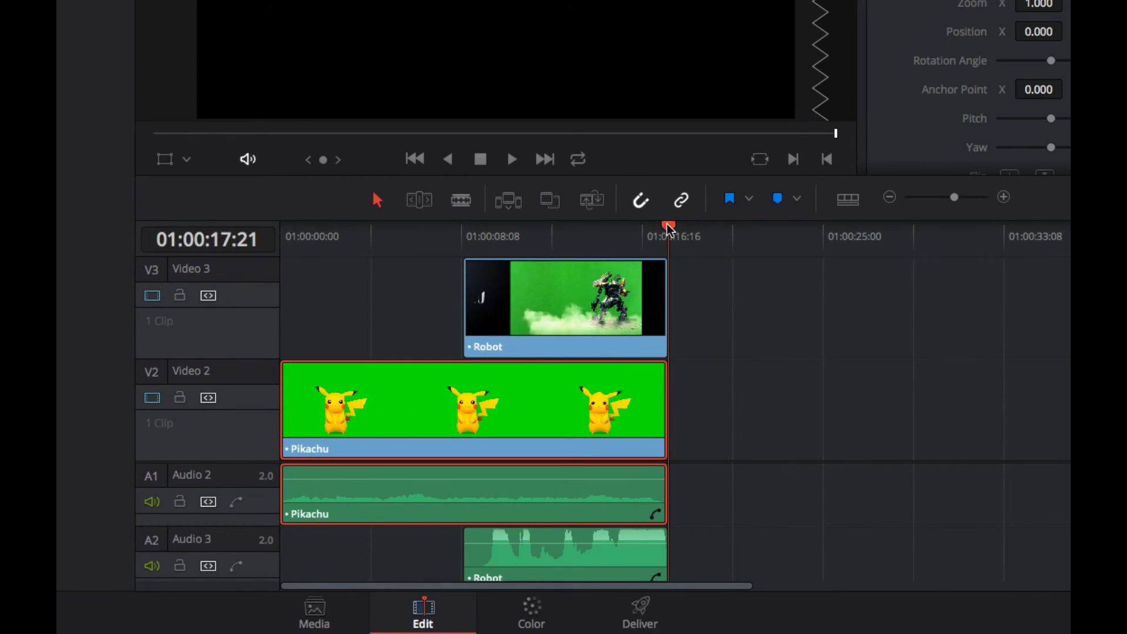
drag(669, 229, 526, 232)
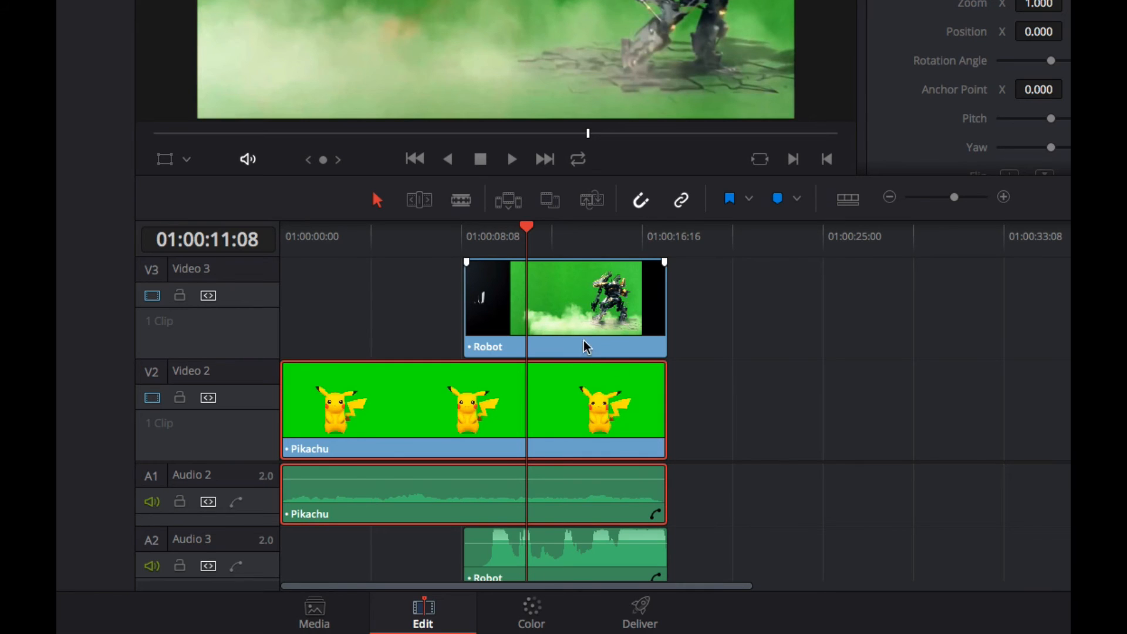
click(579, 311)
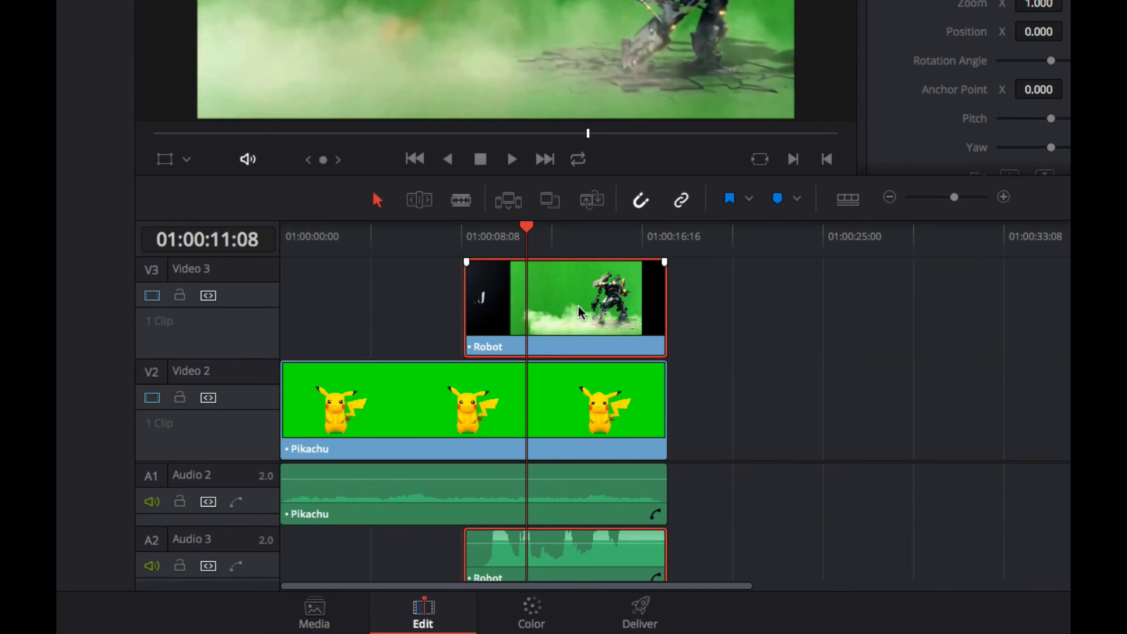
click(531, 607)
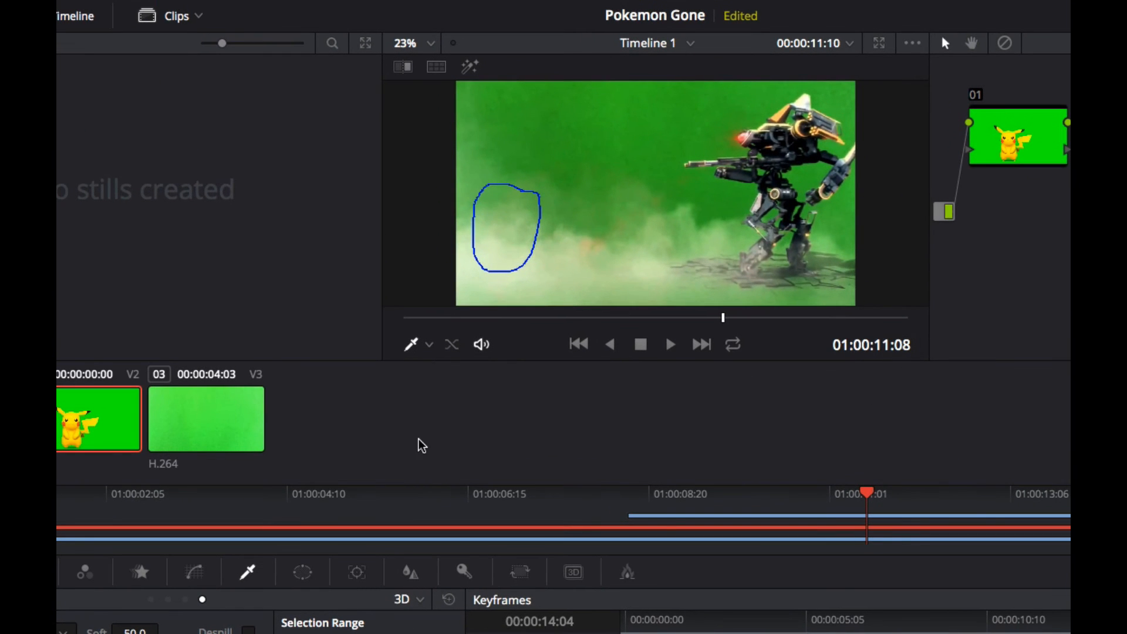
click(204, 421)
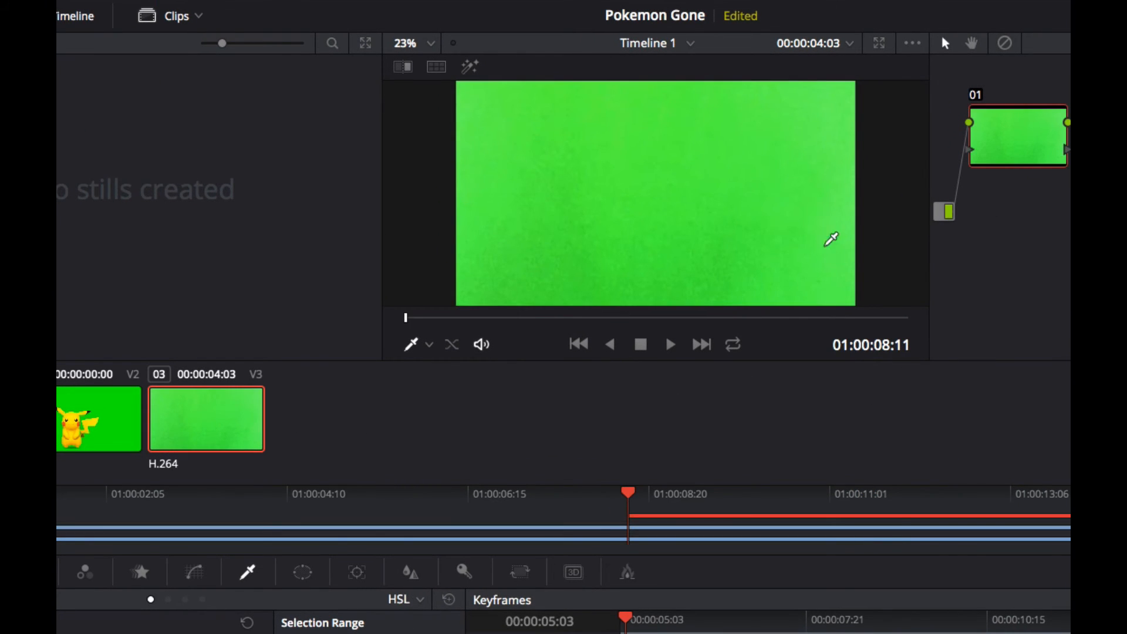
click(628, 319)
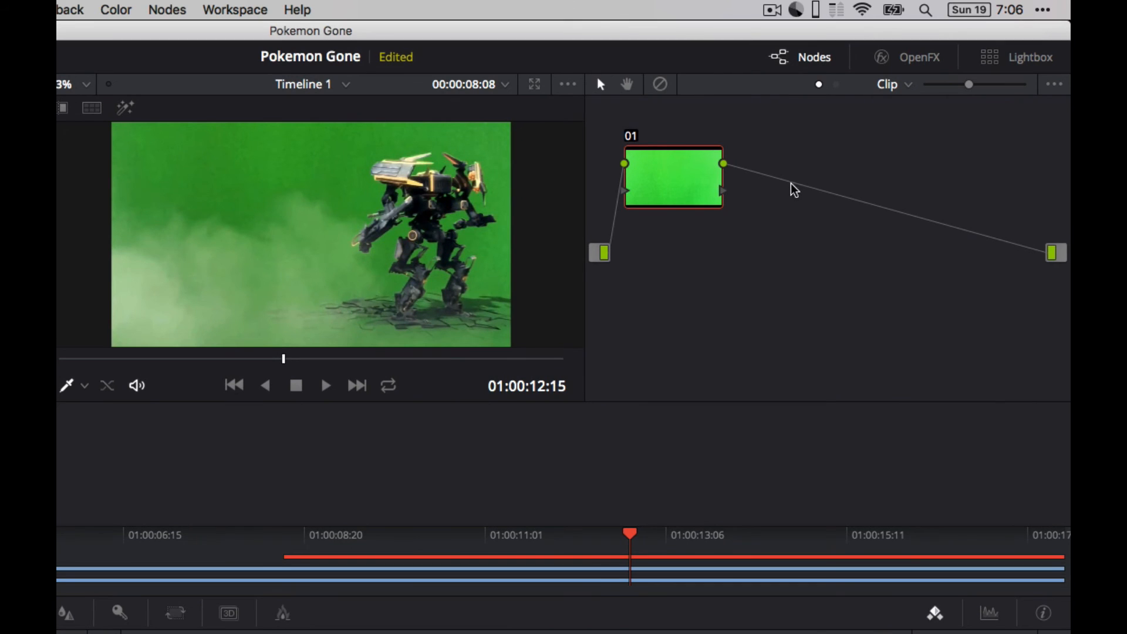
- Add a serial node to the Robot clip and connect its key output to a new alpha output
click(169, 10)
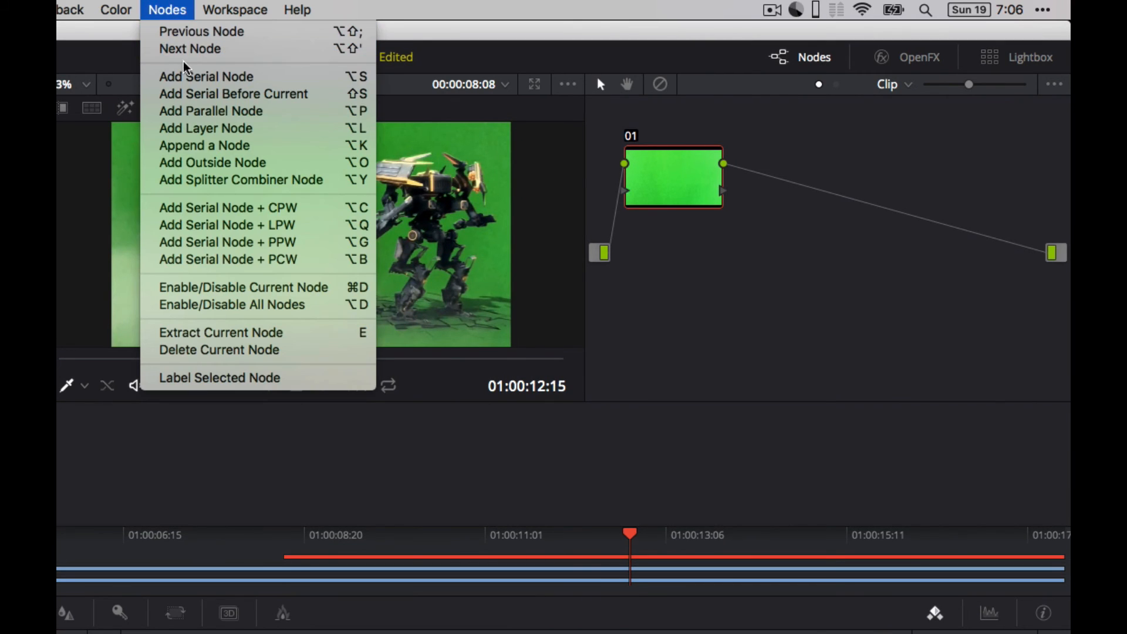
click(186, 76)
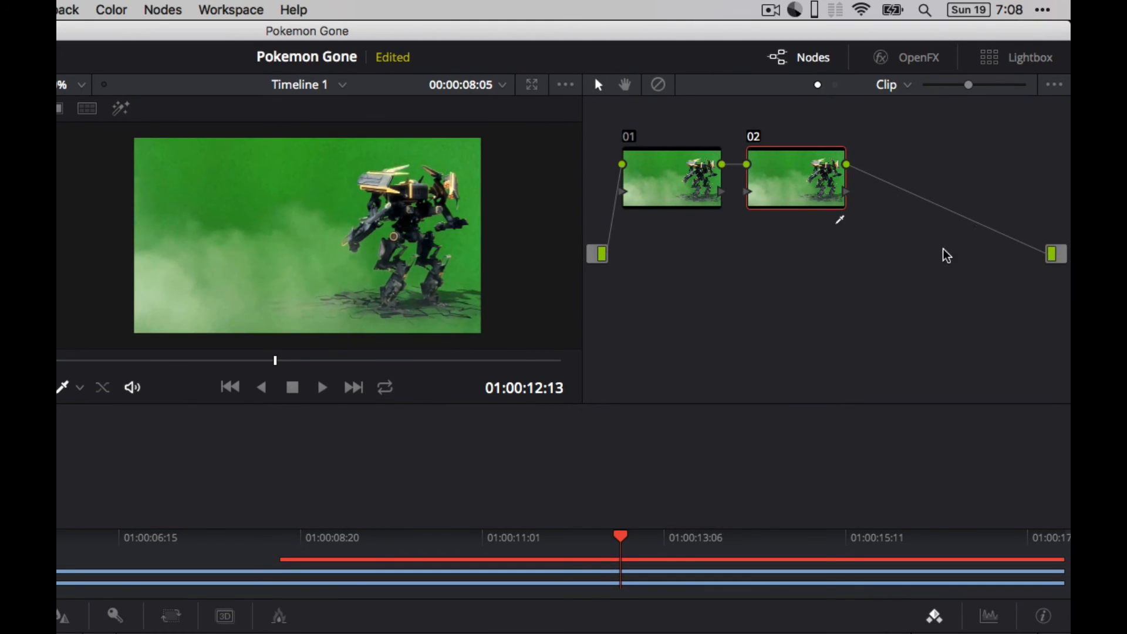
right_click(846, 289)
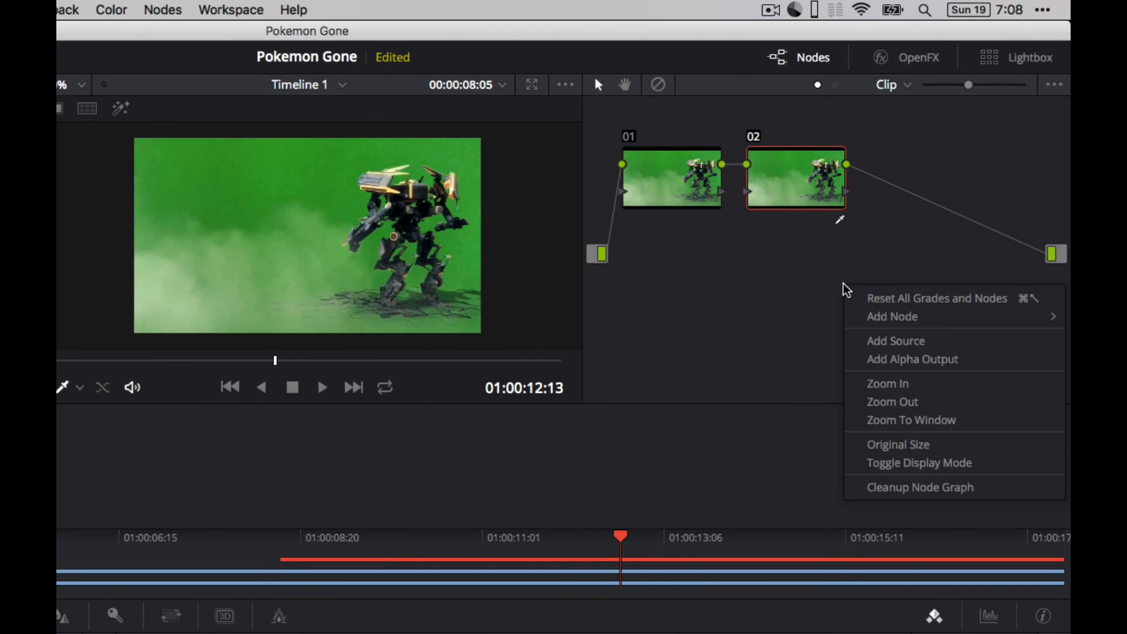
click(919, 360)
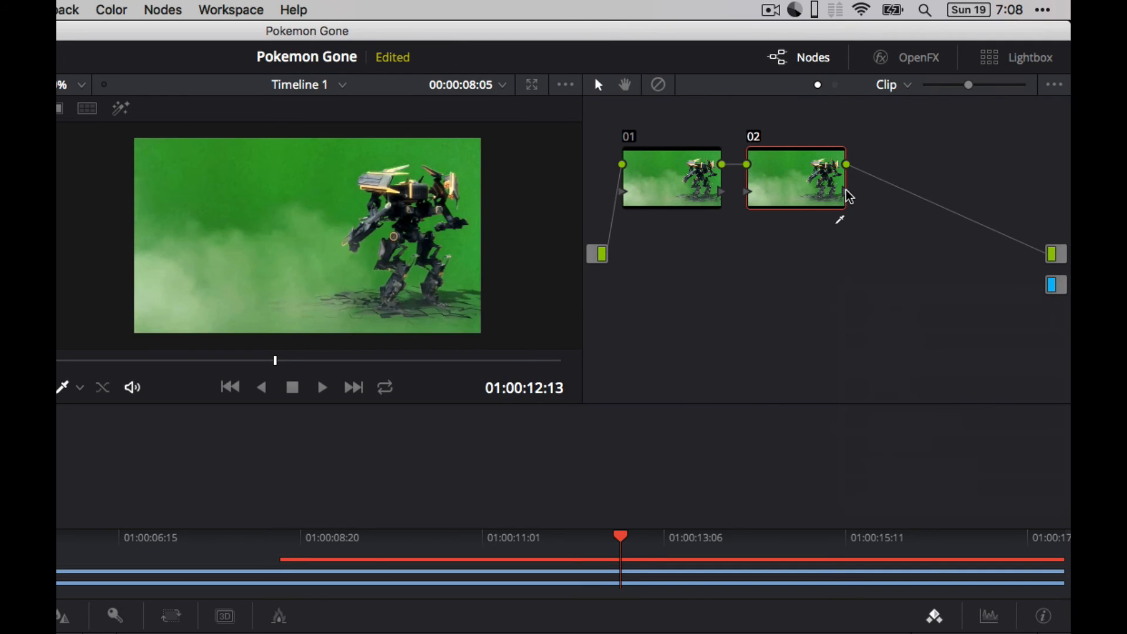
drag(847, 193, 1055, 286)
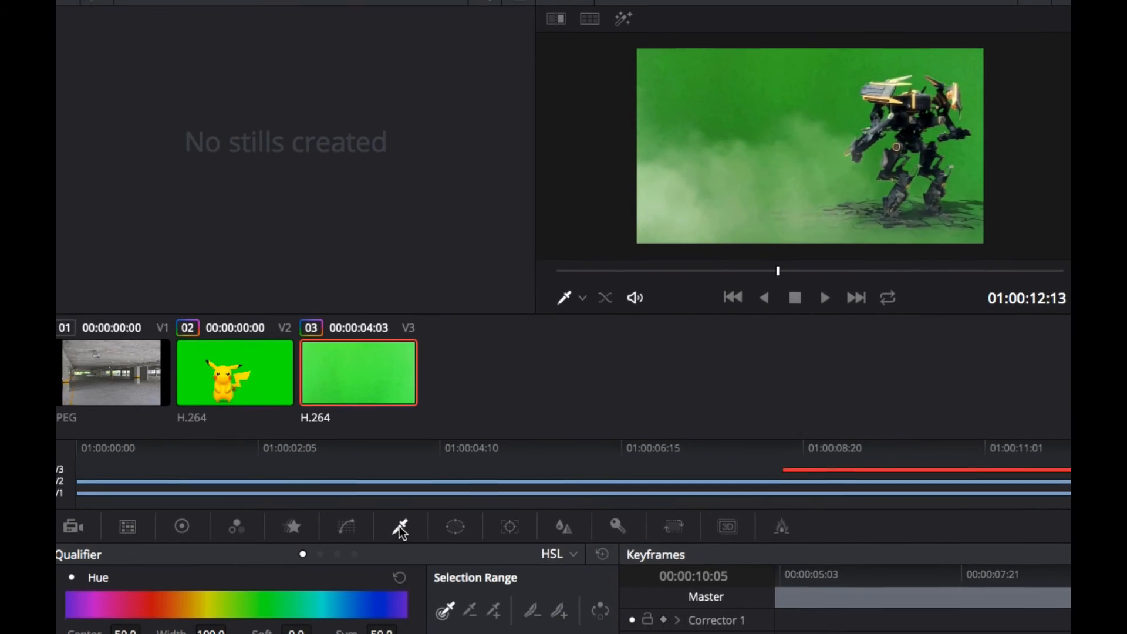
- Sample the green background above the robot with the 3D qualifier and invert the qualifier's key
click(364, 553)
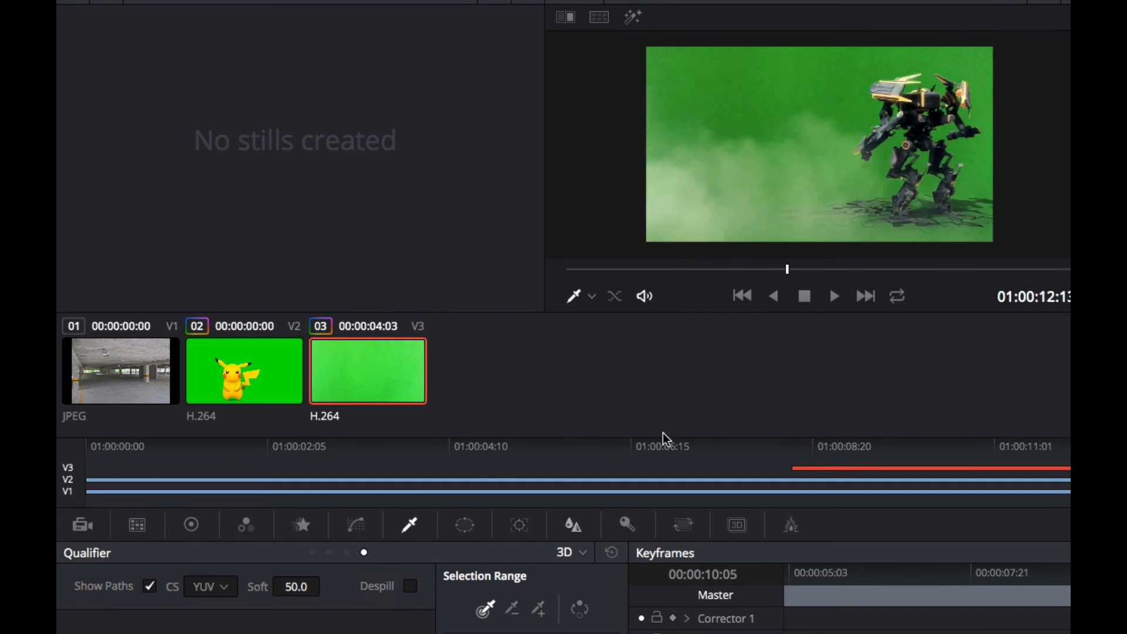
mouse_move(810, 51)
mouse_down()
mouse_move(724, 57)
mouse_move(680, 77)
mouse_move(712, 97)
mouse_move(769, 103)
mouse_move(854, 93)
mouse_move(853, 71)
mouse_move(818, 50)
mouse_up()
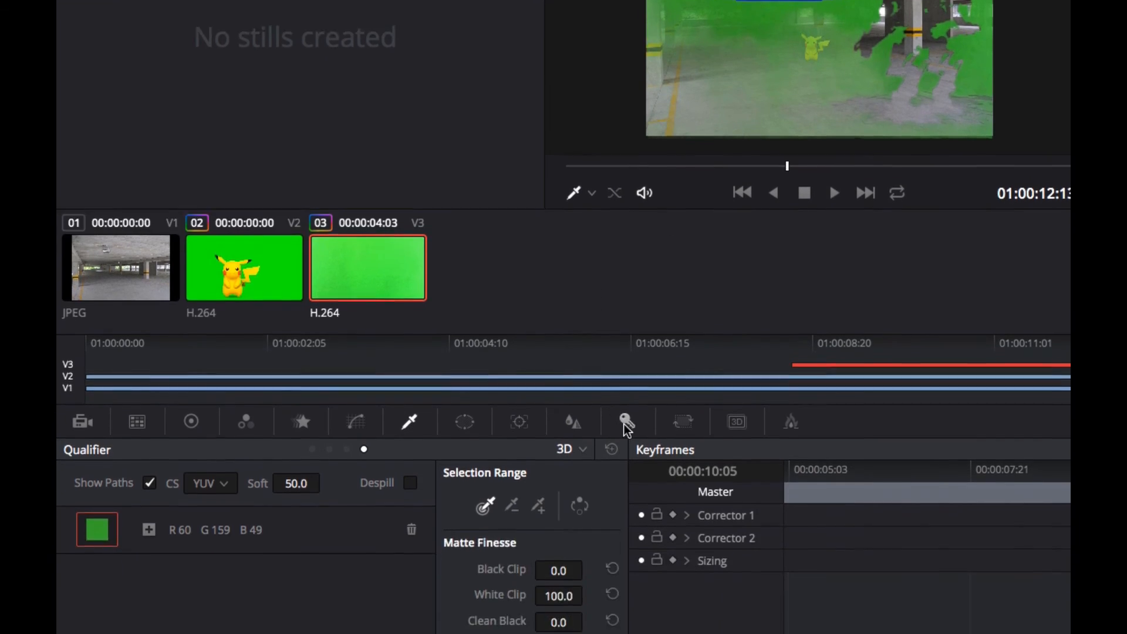
click(627, 524)
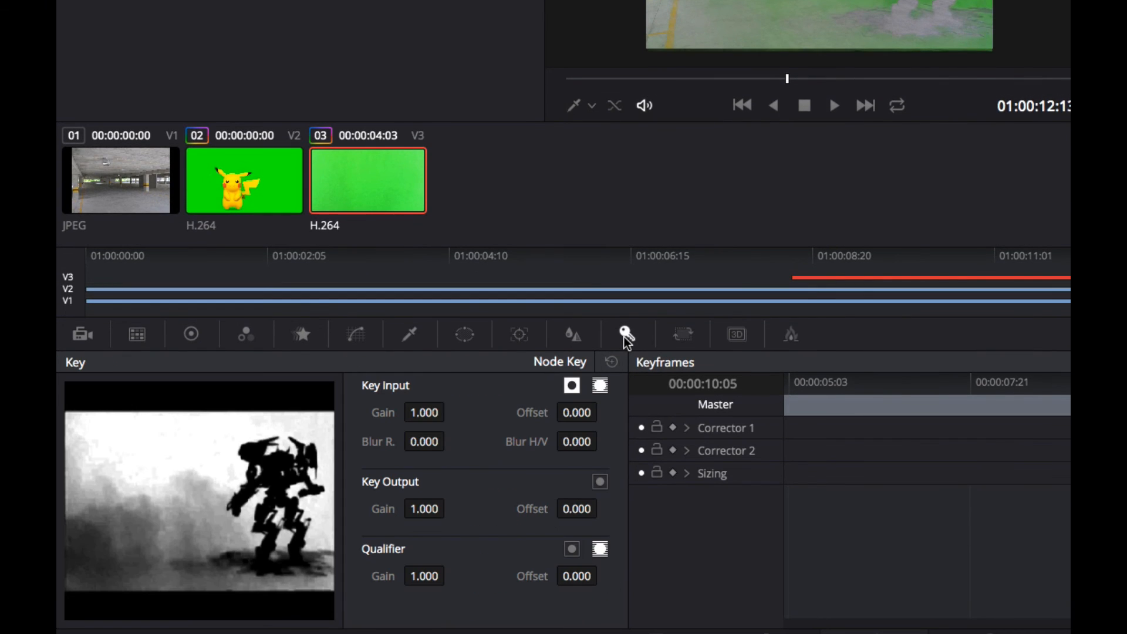
click(574, 554)
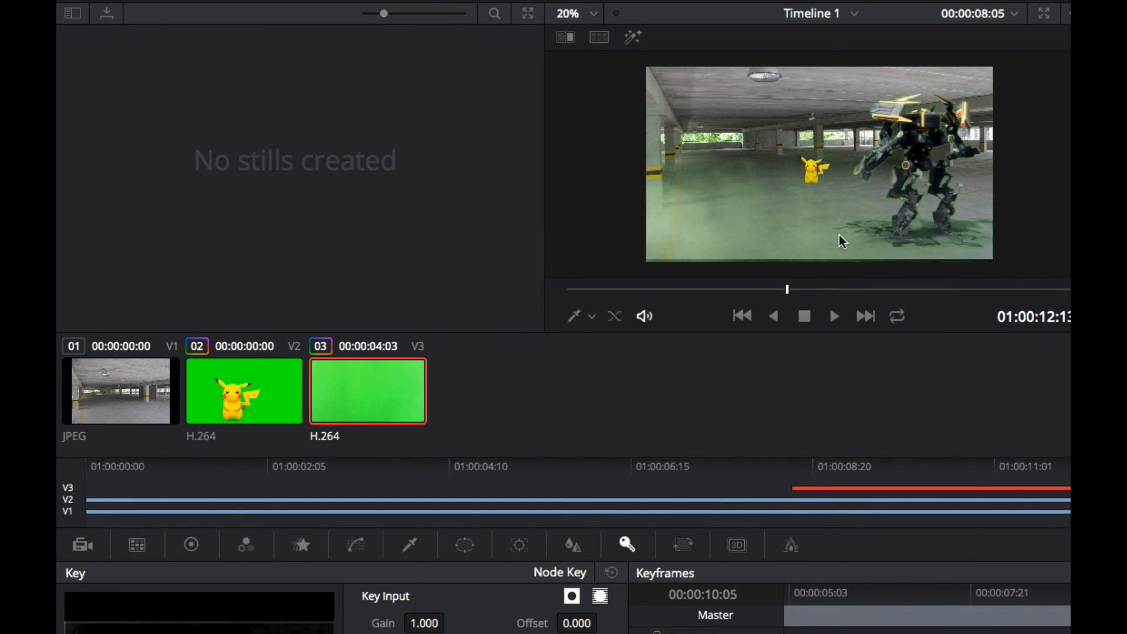
- Inspect the green fringes around the keyed robot and enable Despill in its 3D qualifier
scroll(876, 243, down, 2)
scroll(876, 243, up, 3)
scroll(877, 244, up, 5)
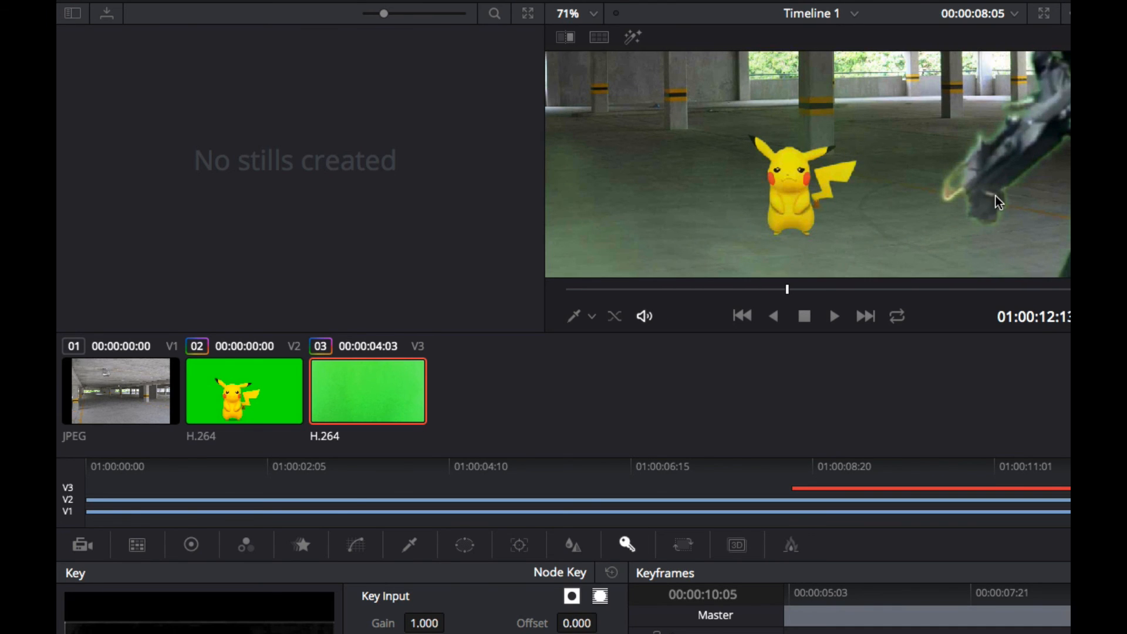
scroll(998, 201, down, 5)
scroll(999, 202, up, 1)
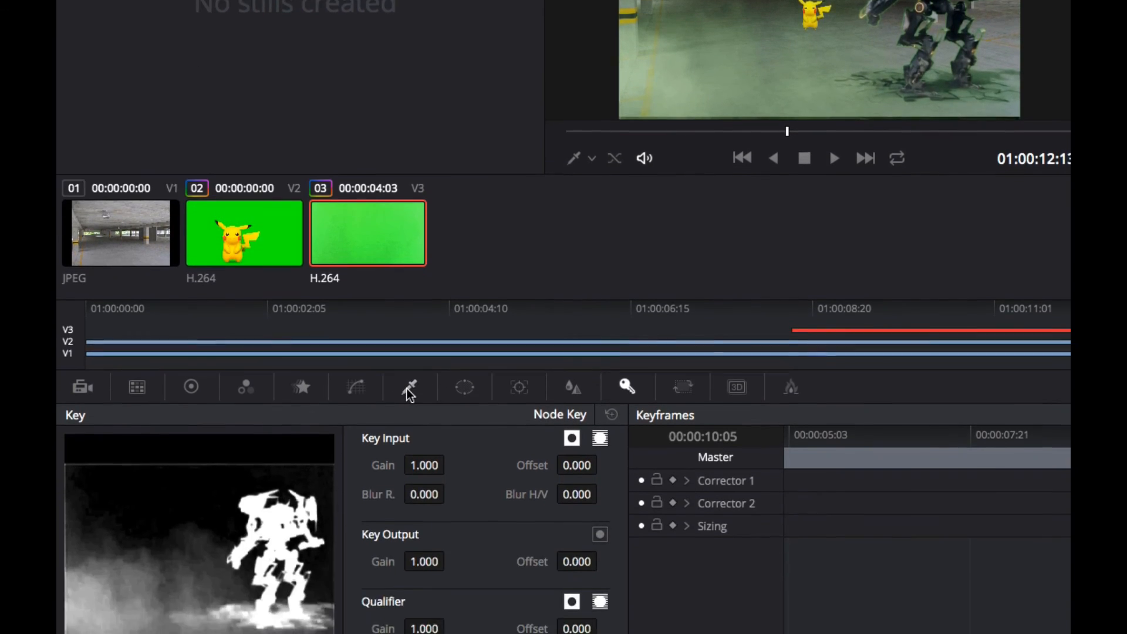
click(410, 546)
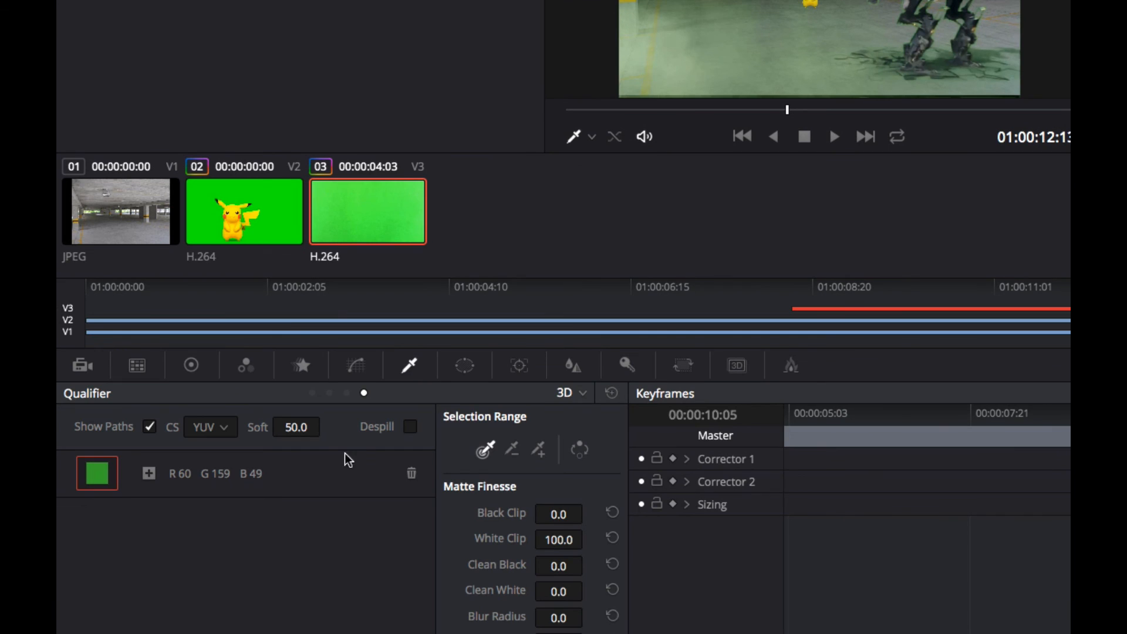
click(411, 428)
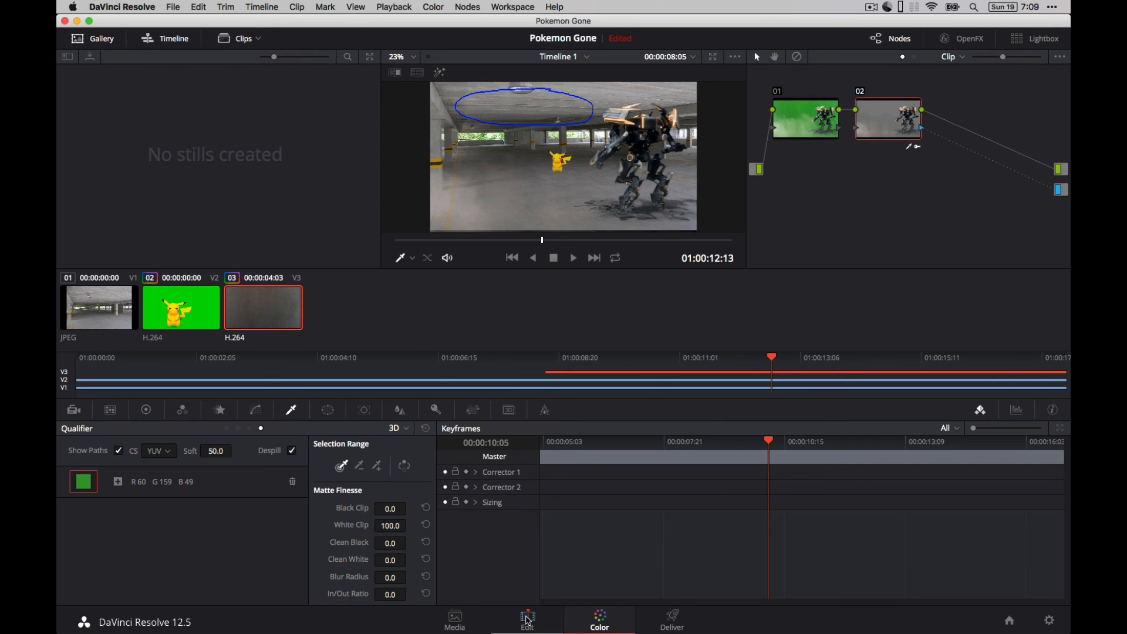
- Return to the edit timeline, look over its tracks and play the finished composite from the start
click(528, 619)
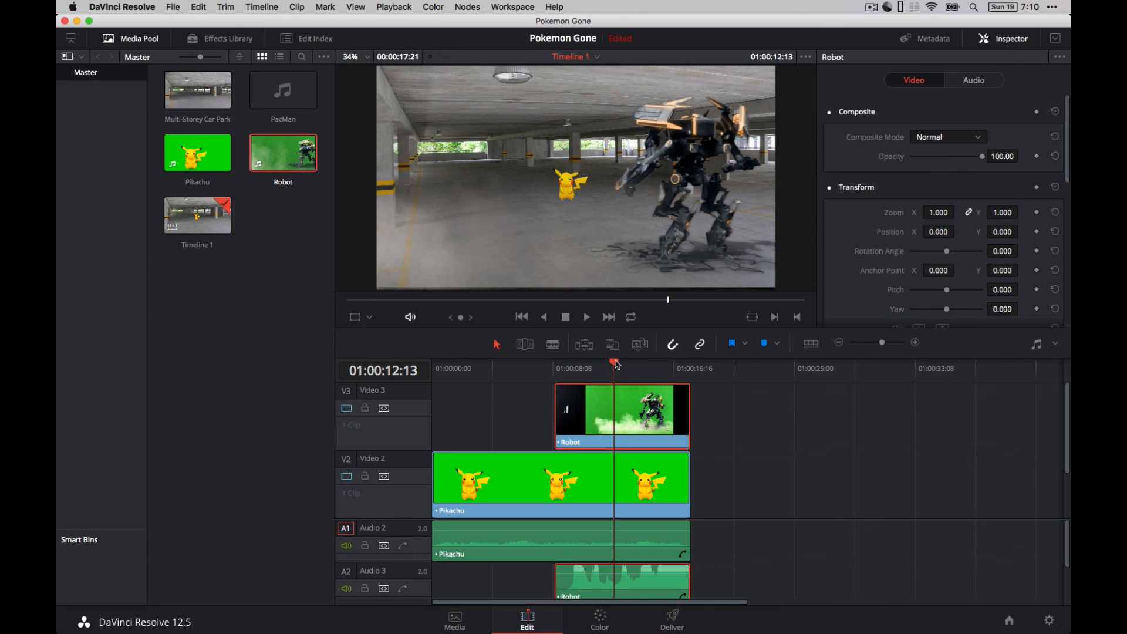
scroll(612, 231, down, 1)
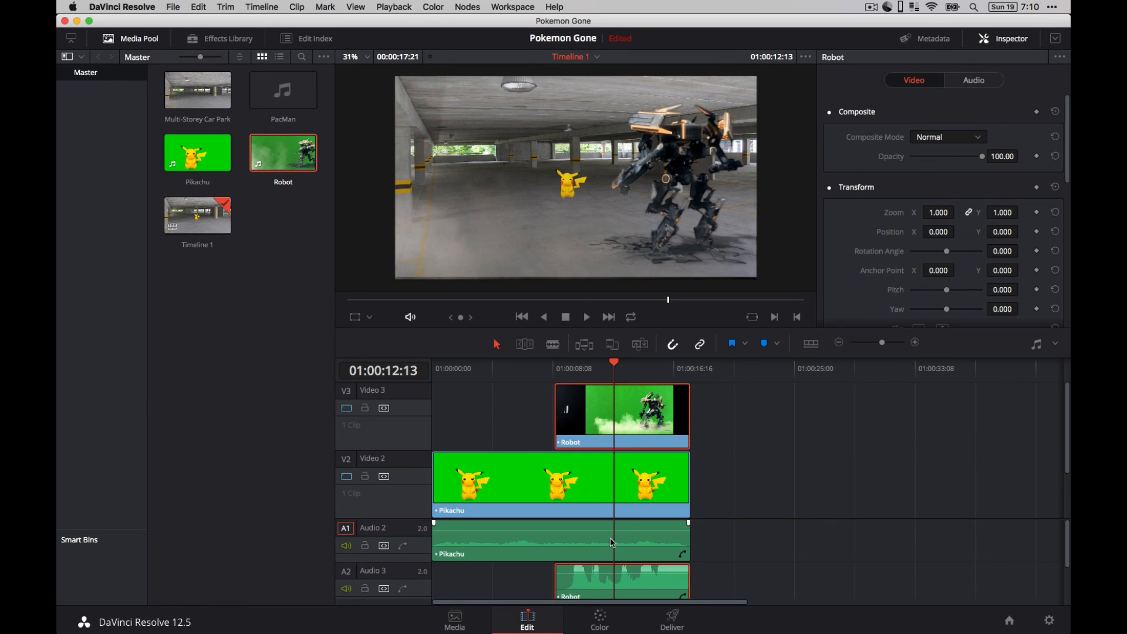
scroll(628, 477, down, 2)
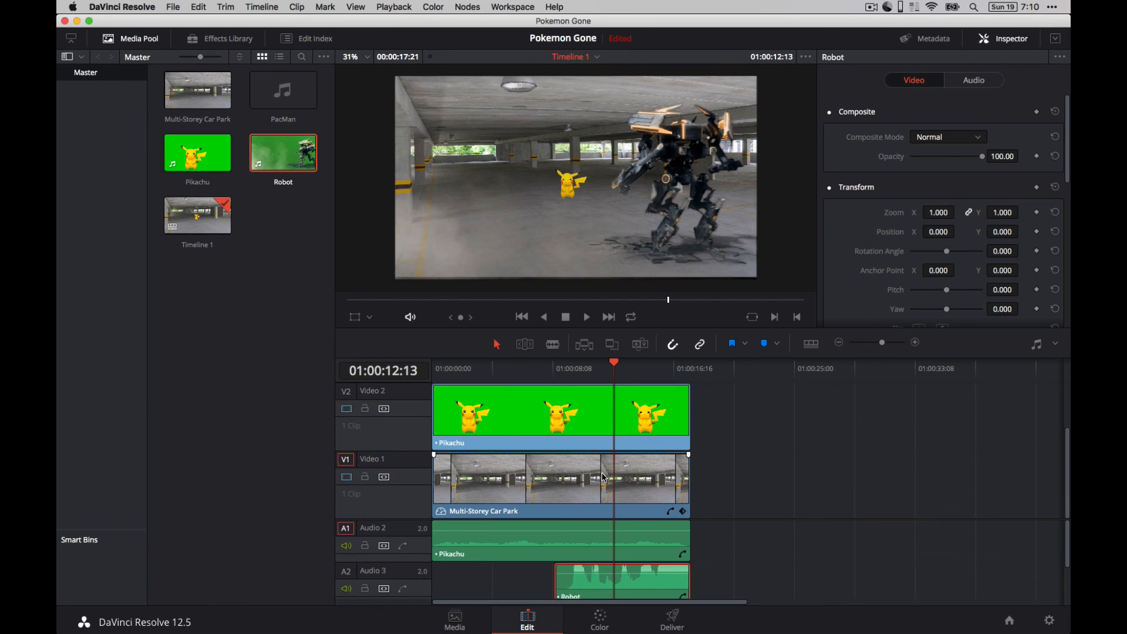
scroll(605, 476, up, 2)
scroll(575, 479, right, 1)
scroll(590, 478, left, 1)
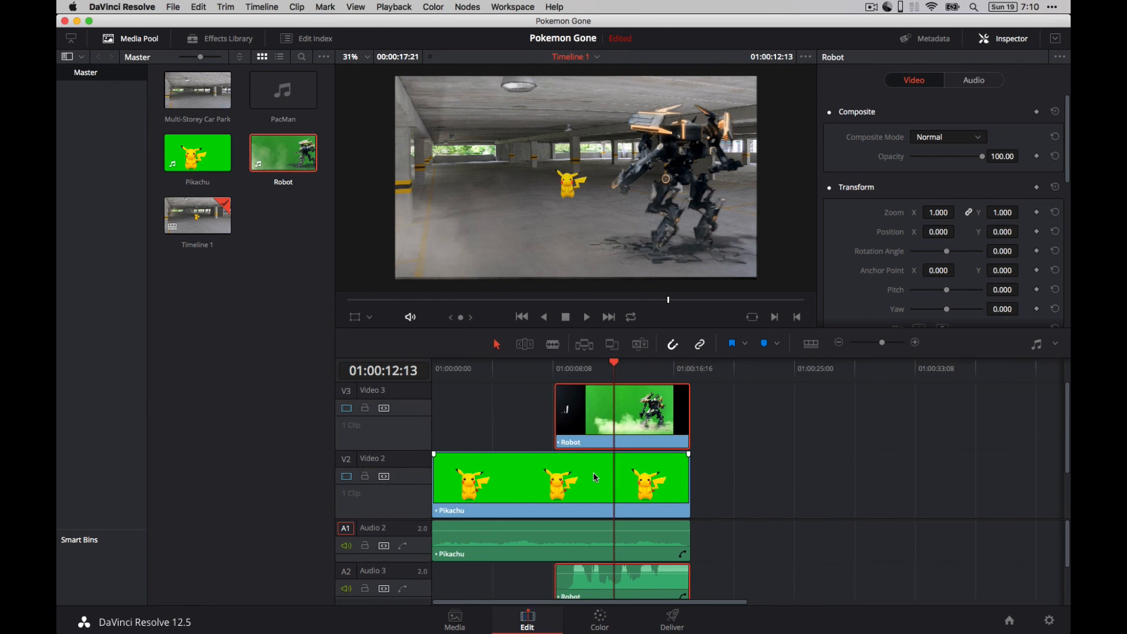
drag(615, 366, 433, 365)
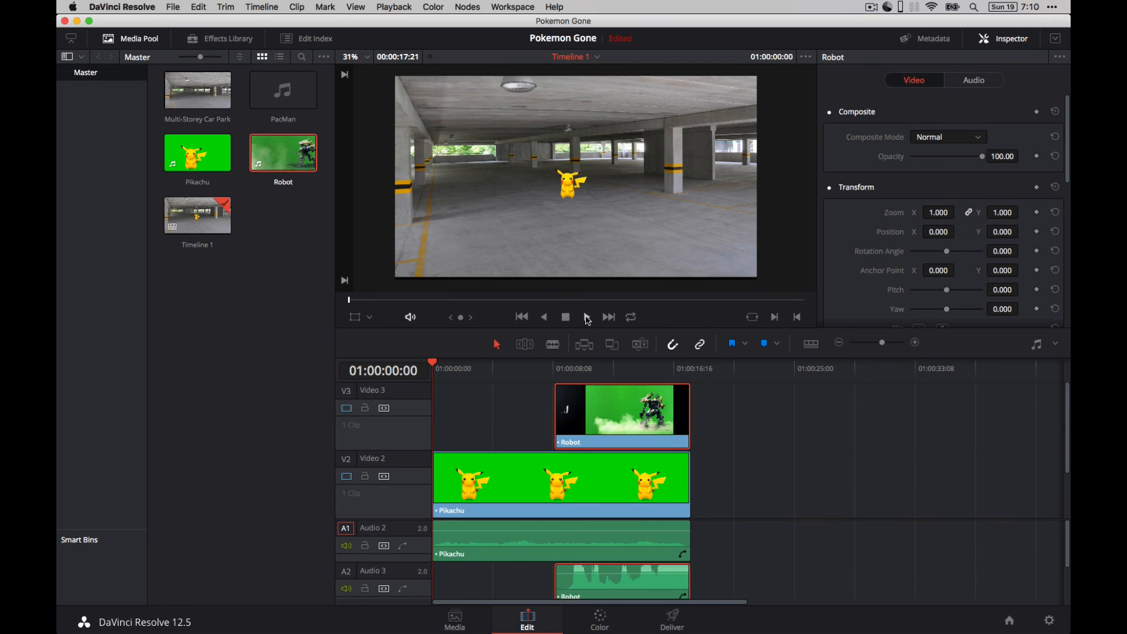
click(587, 317)
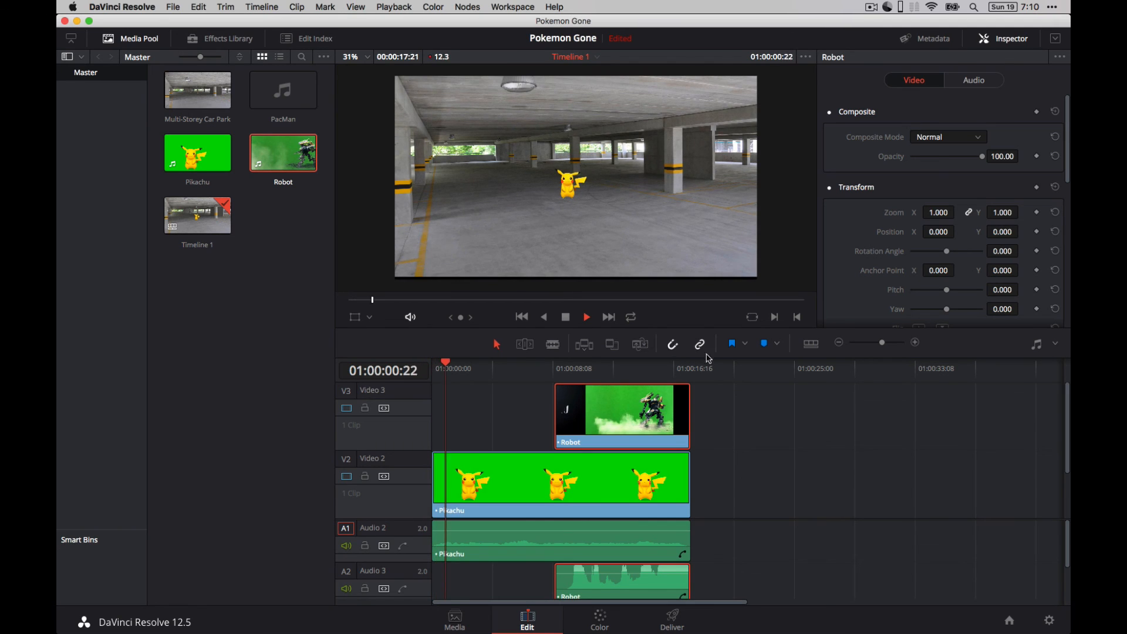